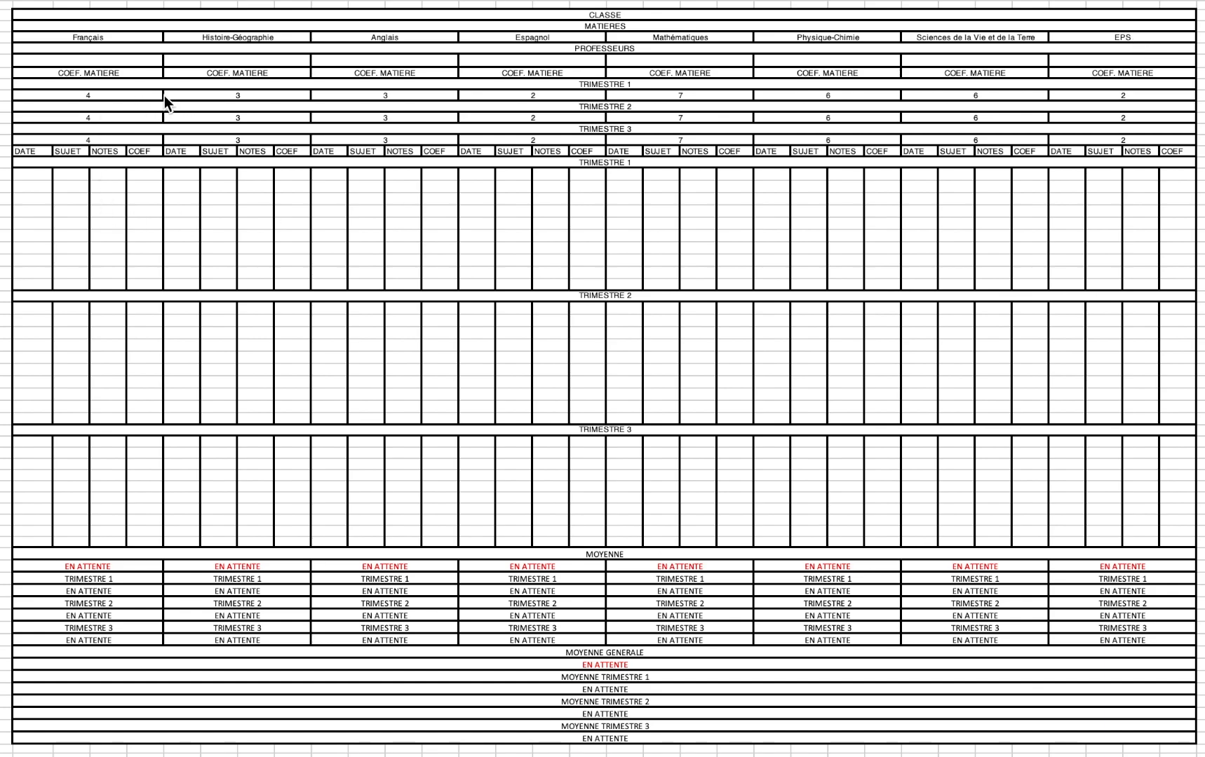
double_click(128, 96)
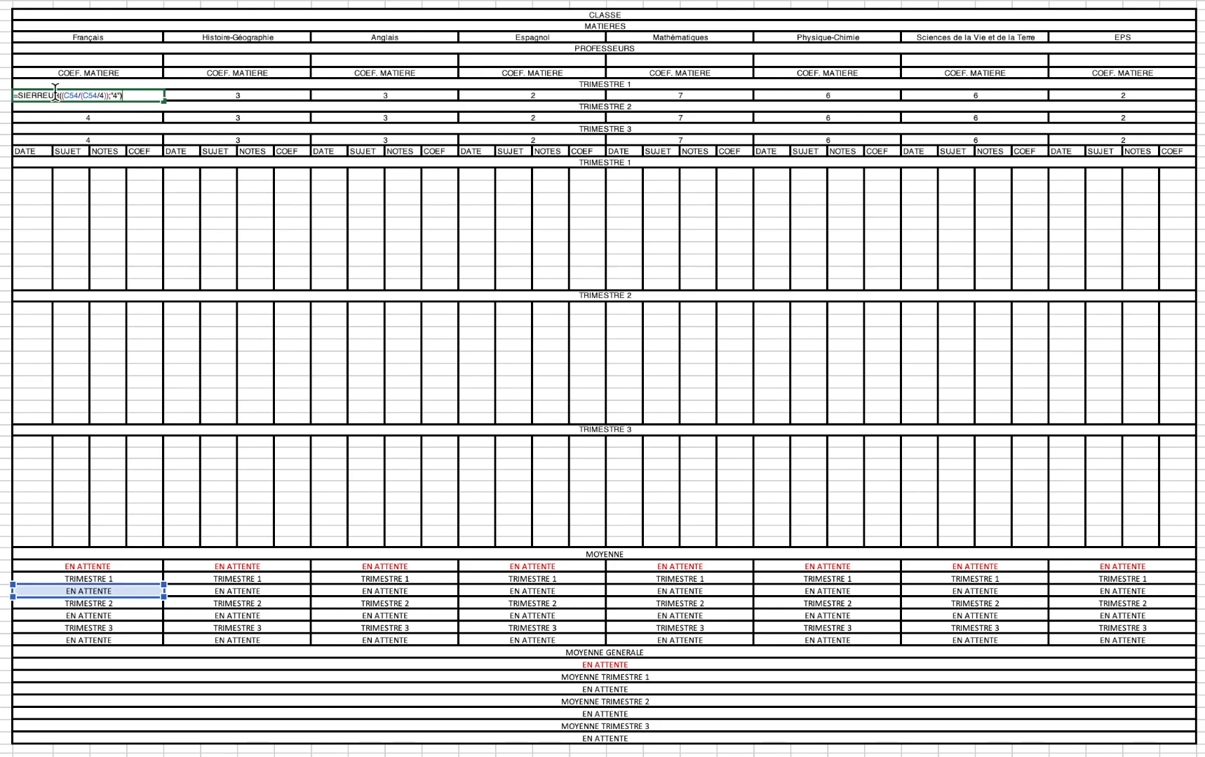
left_click(105, 95)
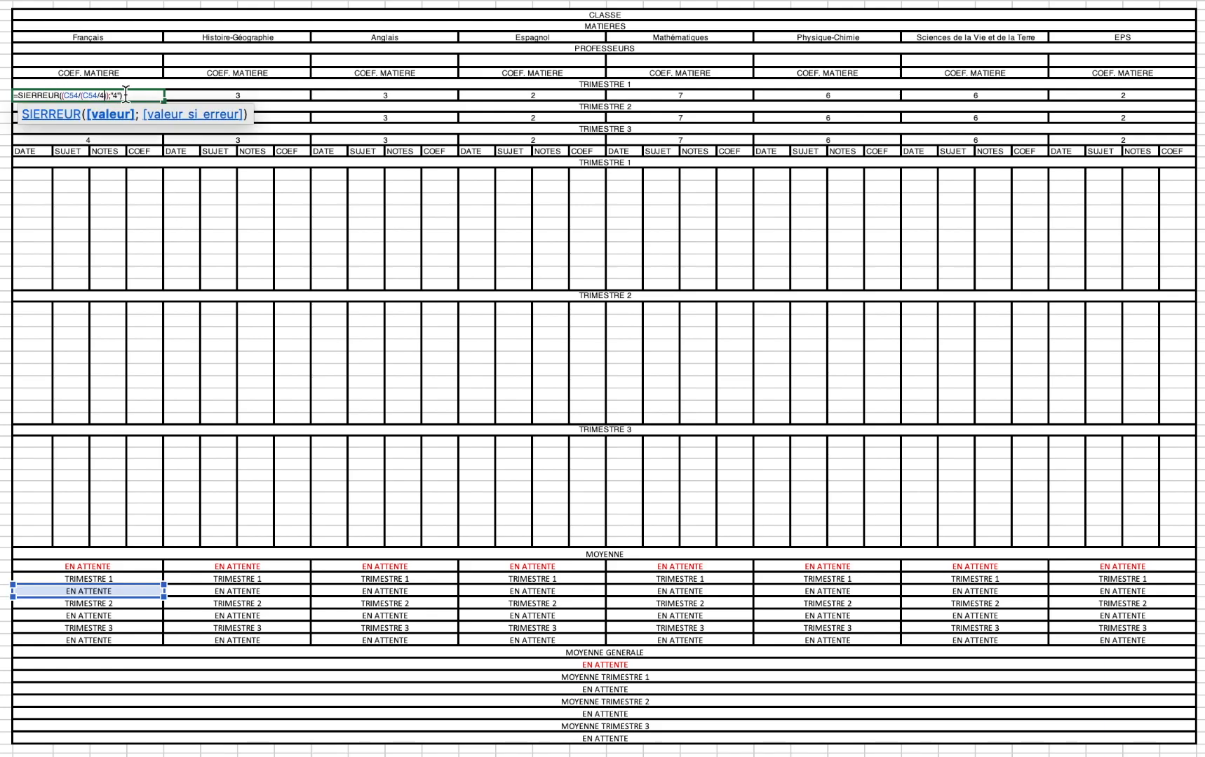
key("Escape")
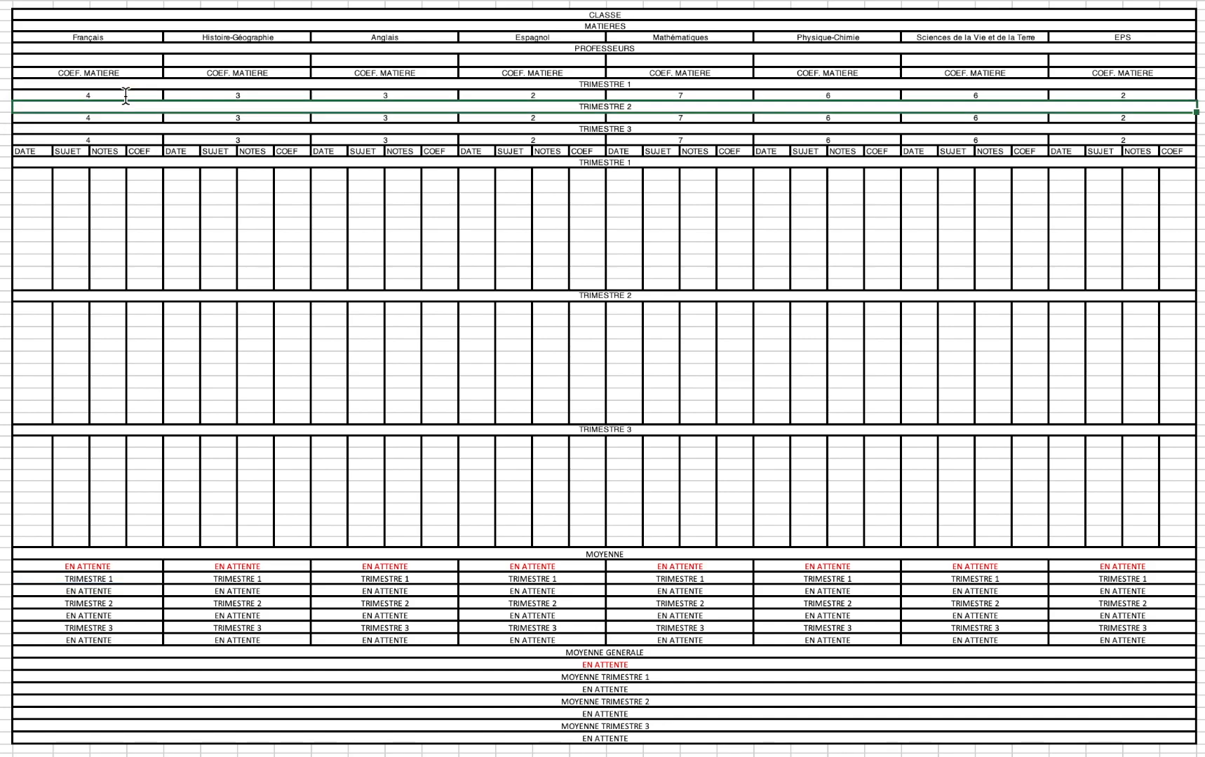
Step: Change the Français coefficient for Trimestre 1 to 5, in both the divisor and the error value of its SIERREUR formula
double_click(126, 92)
left_click(105, 96)
key("BackSpace")
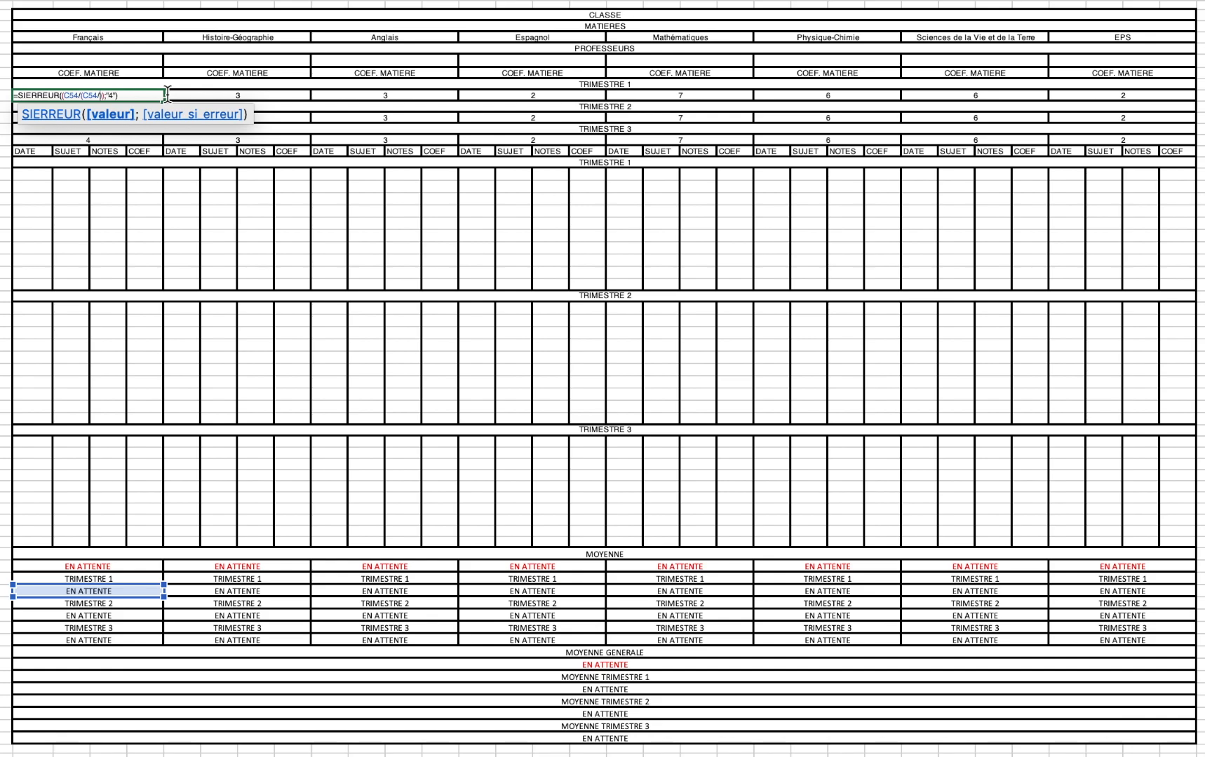
type("5")
left_click(116, 96)
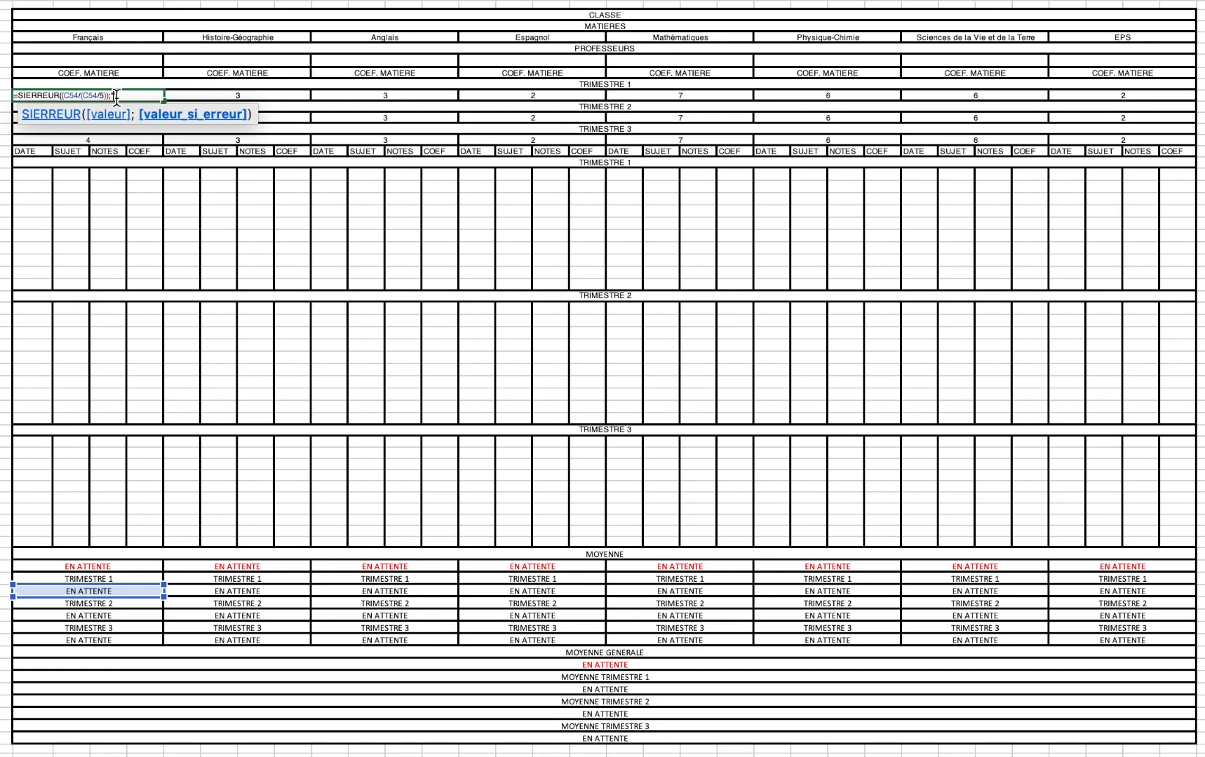
key("Return")
Step: Set the Français coefficient for Trimestre 2 to 5 in both the divisor and the fallback value of its formula
double_click(123, 118)
left_click(106, 118)
key("BackSpace")
type("56/(C56/5));\"\")")
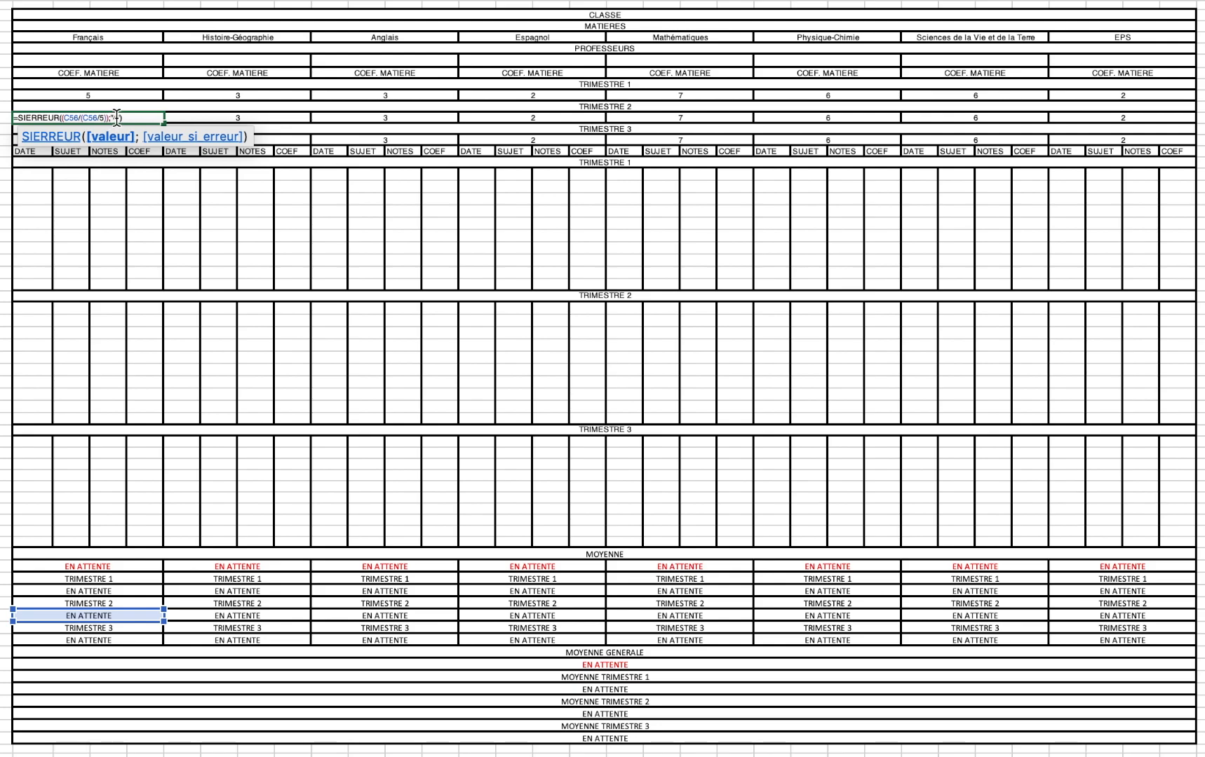
left_click(116, 118)
key("BackSpace")
type("5")
key("Return")
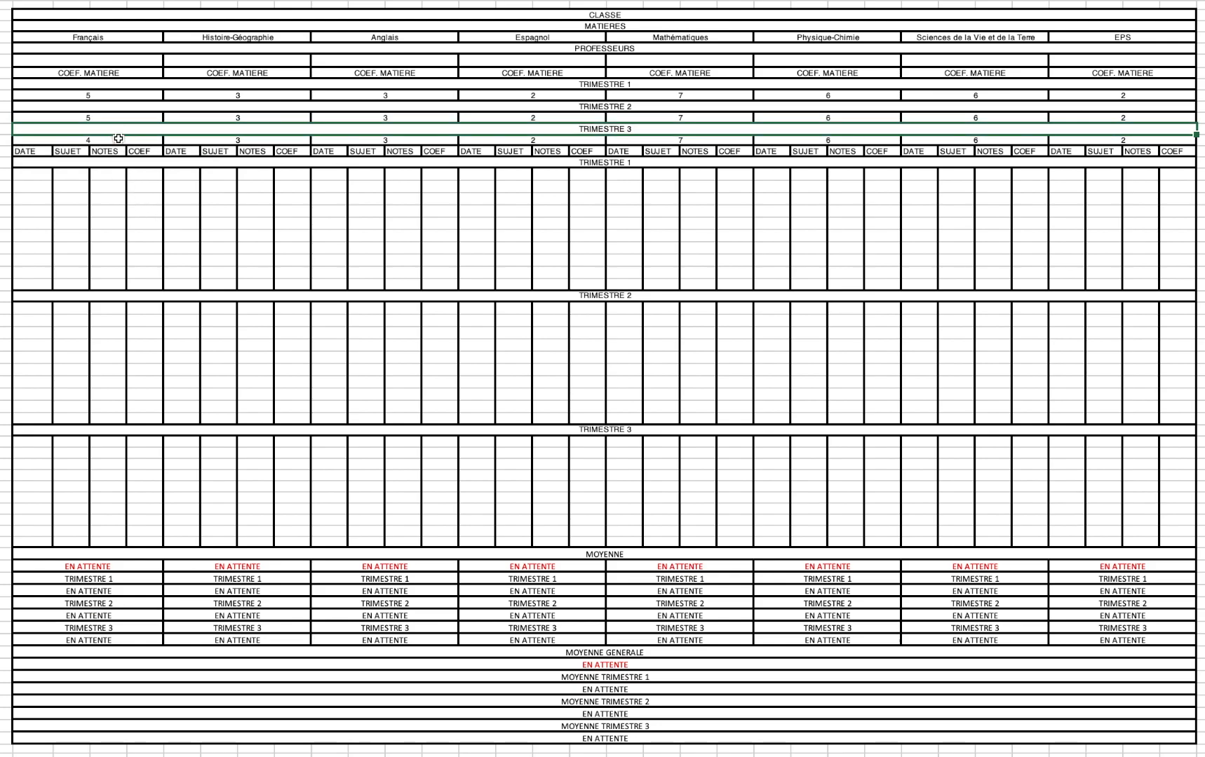
Step: Update the Français coefficient formula for Trimestre 3 so its divisor and error value are both 5
double_click(105, 140)
left_click(104, 140)
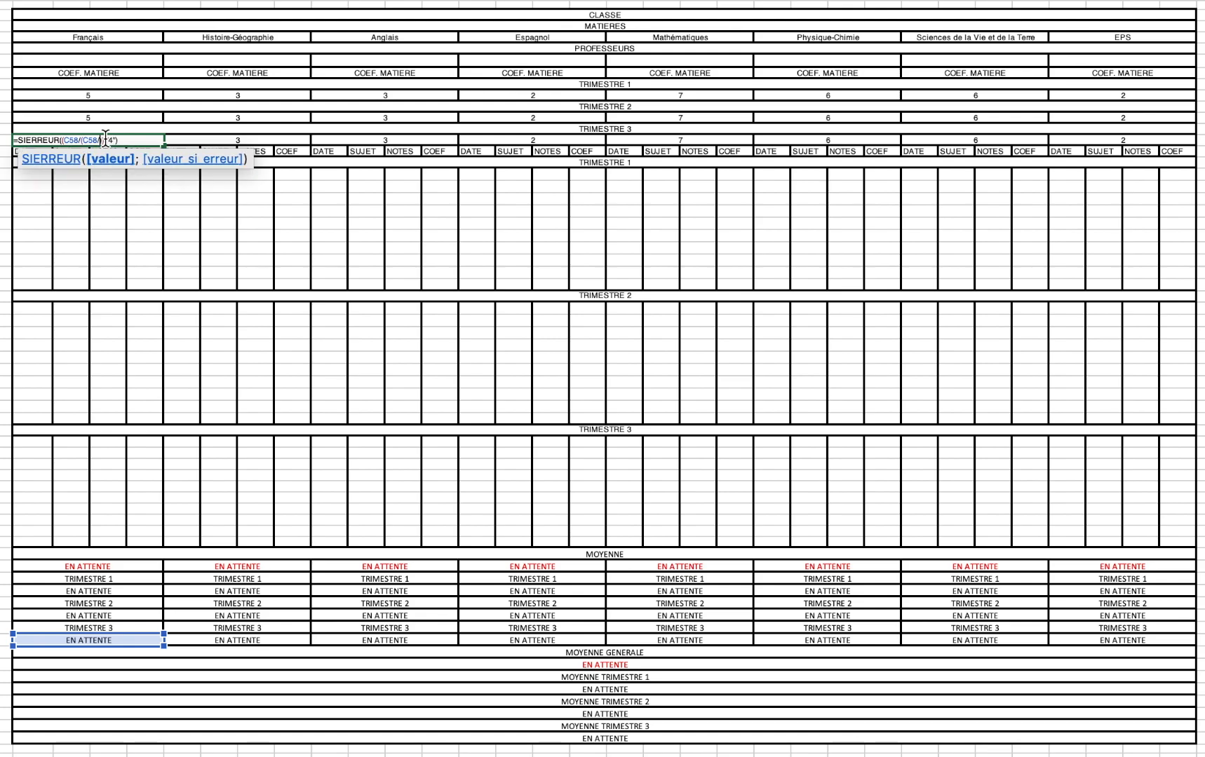
key("BackSpace")
type("5")
left_click(119, 140)
key("BackSpace")
type("5")
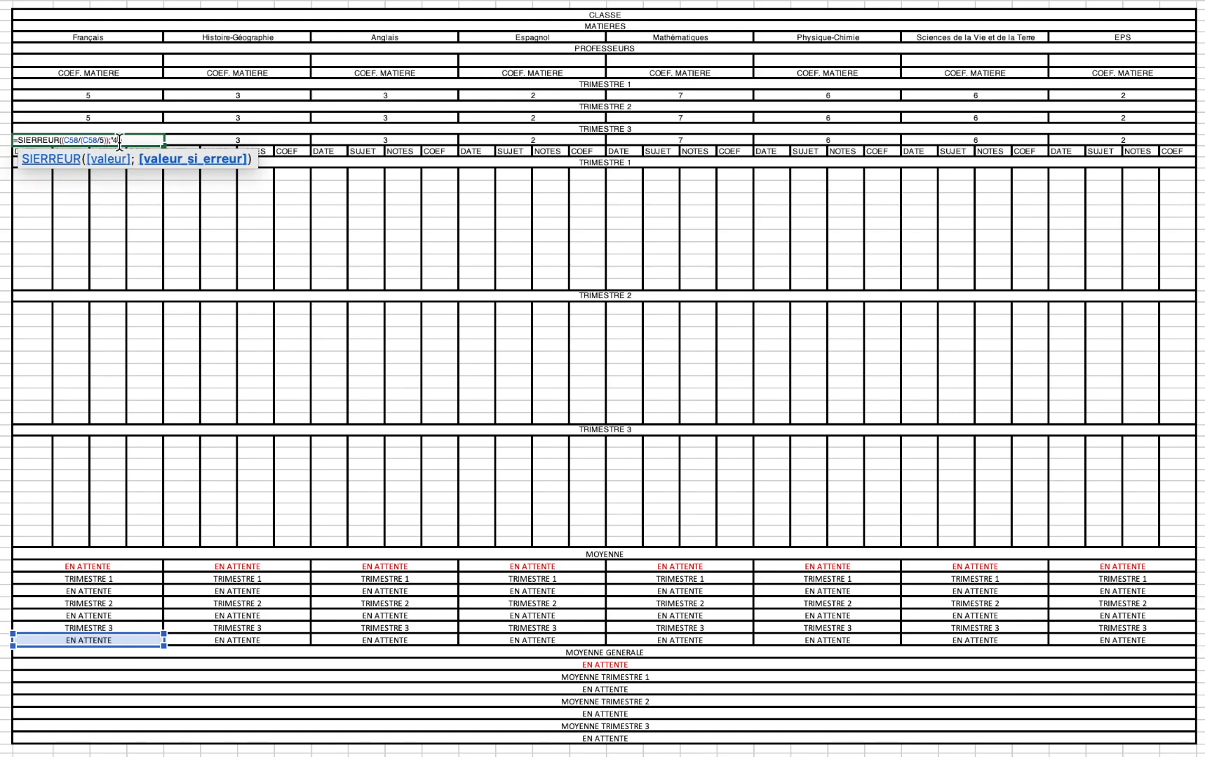
key("Return")
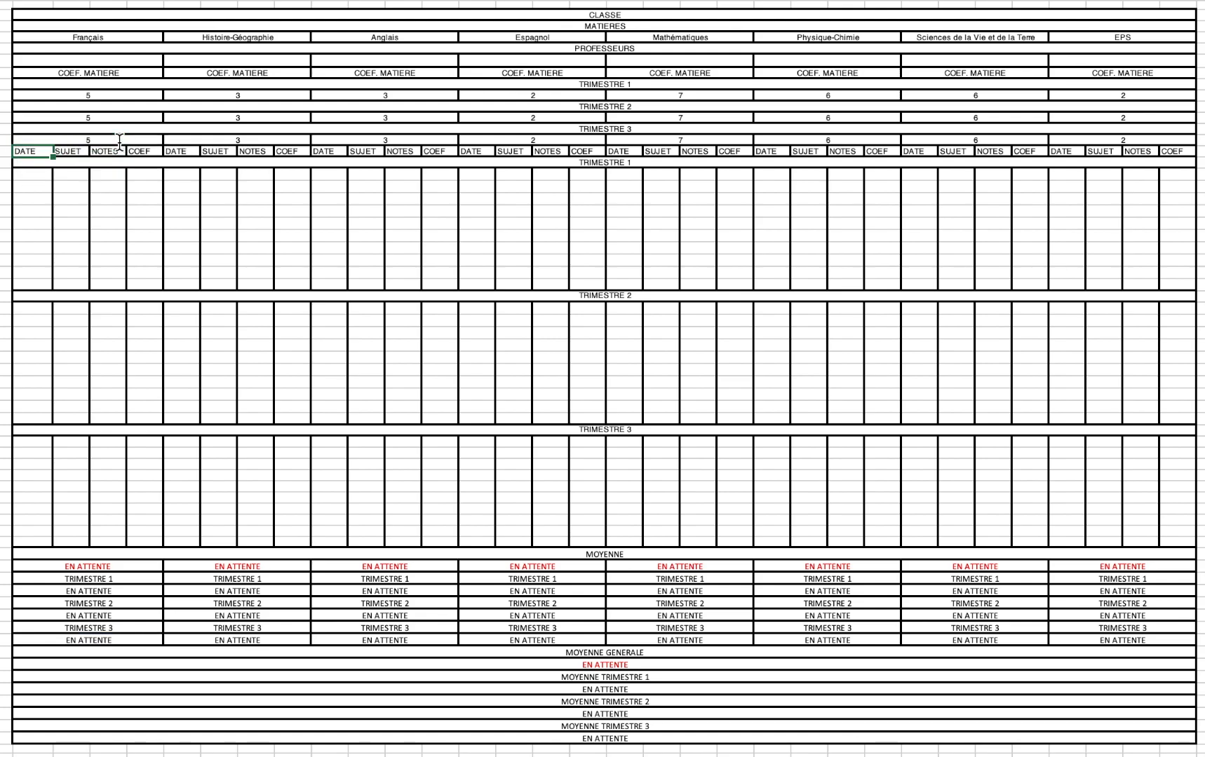
Step: Inspect the coefficient formula of Histoire-Géographie for Trimestre 1
double_click(277, 97)
left_click(256, 94)
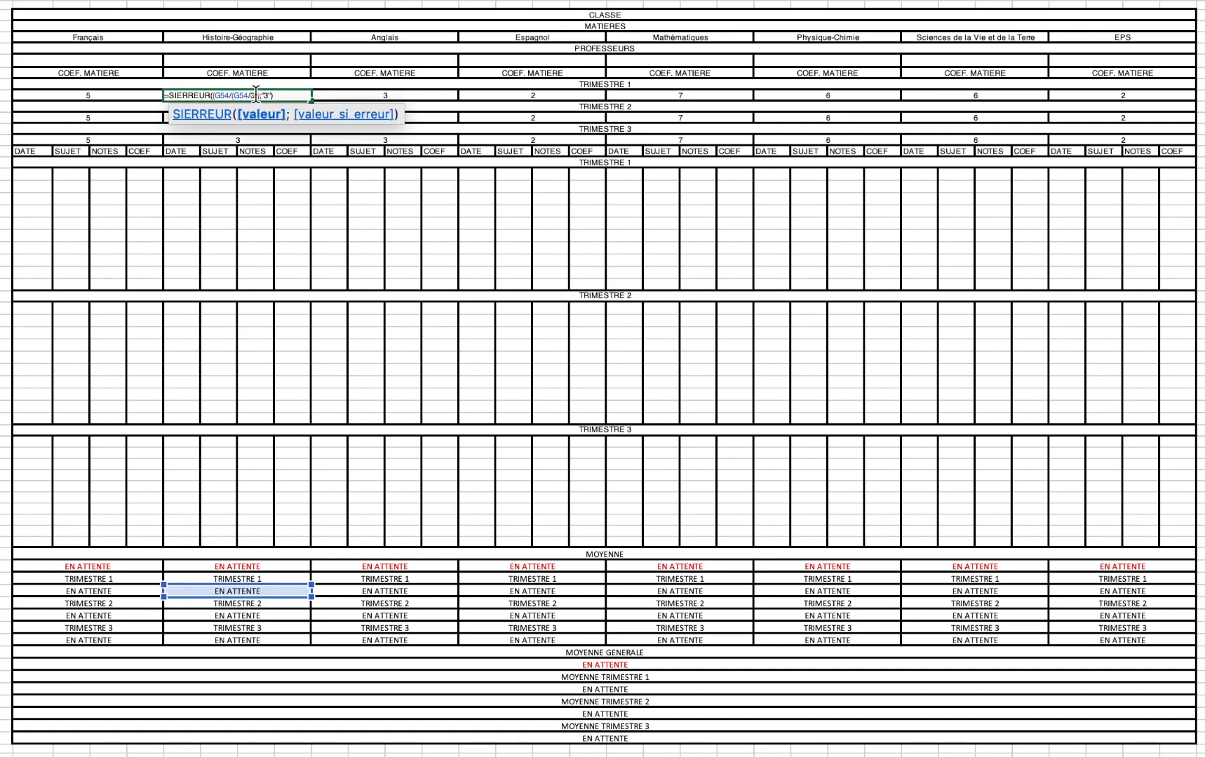
key("Return")
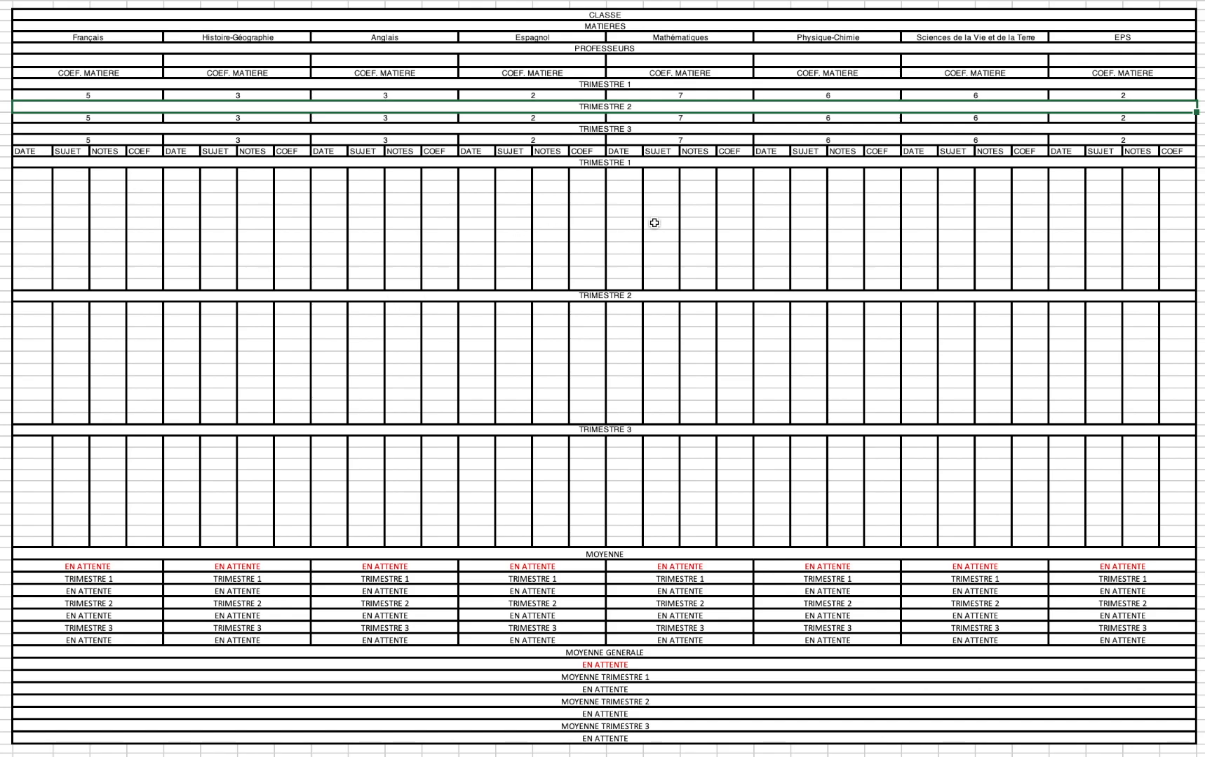
Step: Examine the grade-entry areas of Trimestre 1 to 3 and the DATE, SUJET, NOTES and COEF columns of Français
left_click_drag(40, 182, 1180, 284)
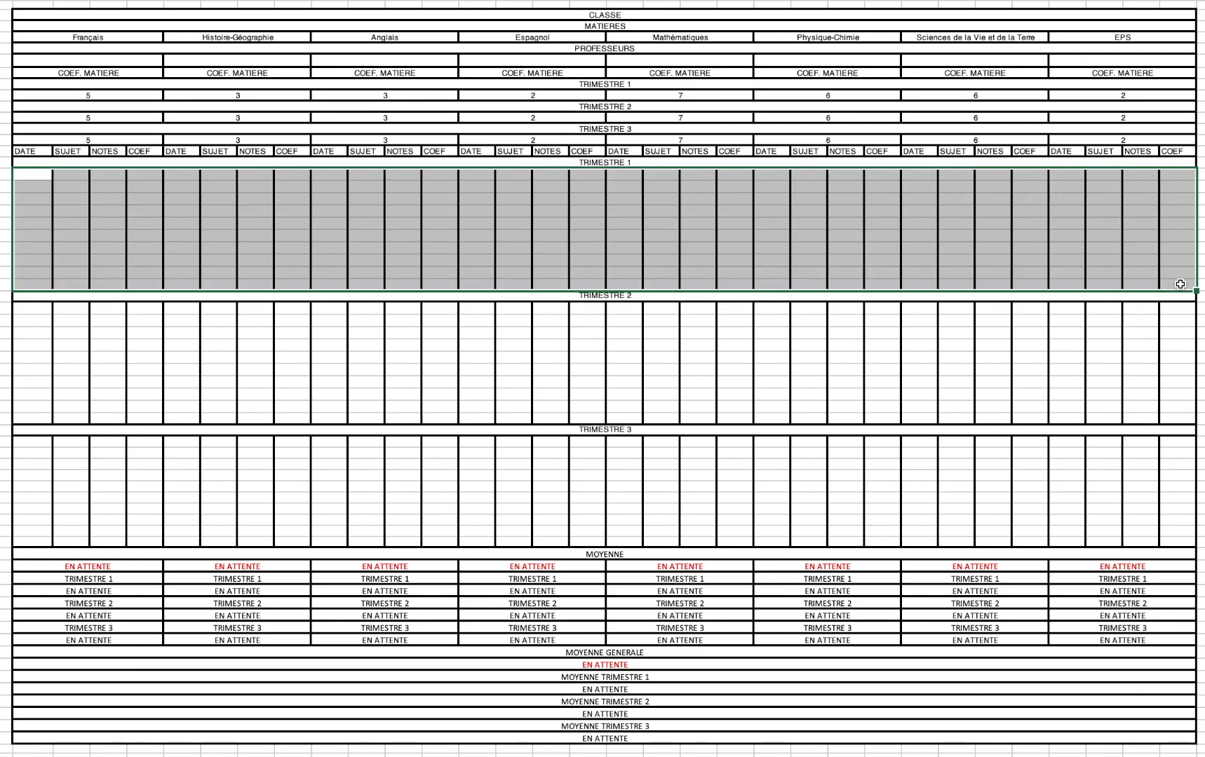
left_click(739, 361)
left_click(31, 310)
left_click_drag(247, 311, 1075, 411)
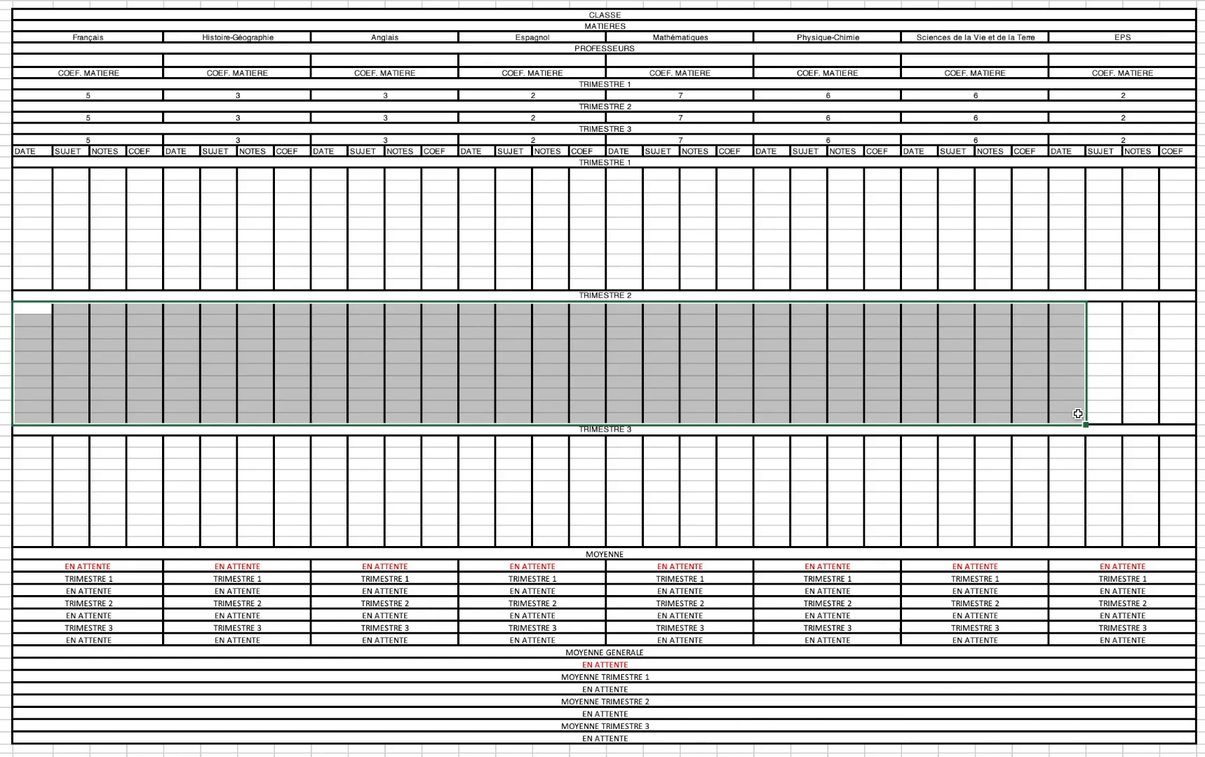
left_click(751, 464)
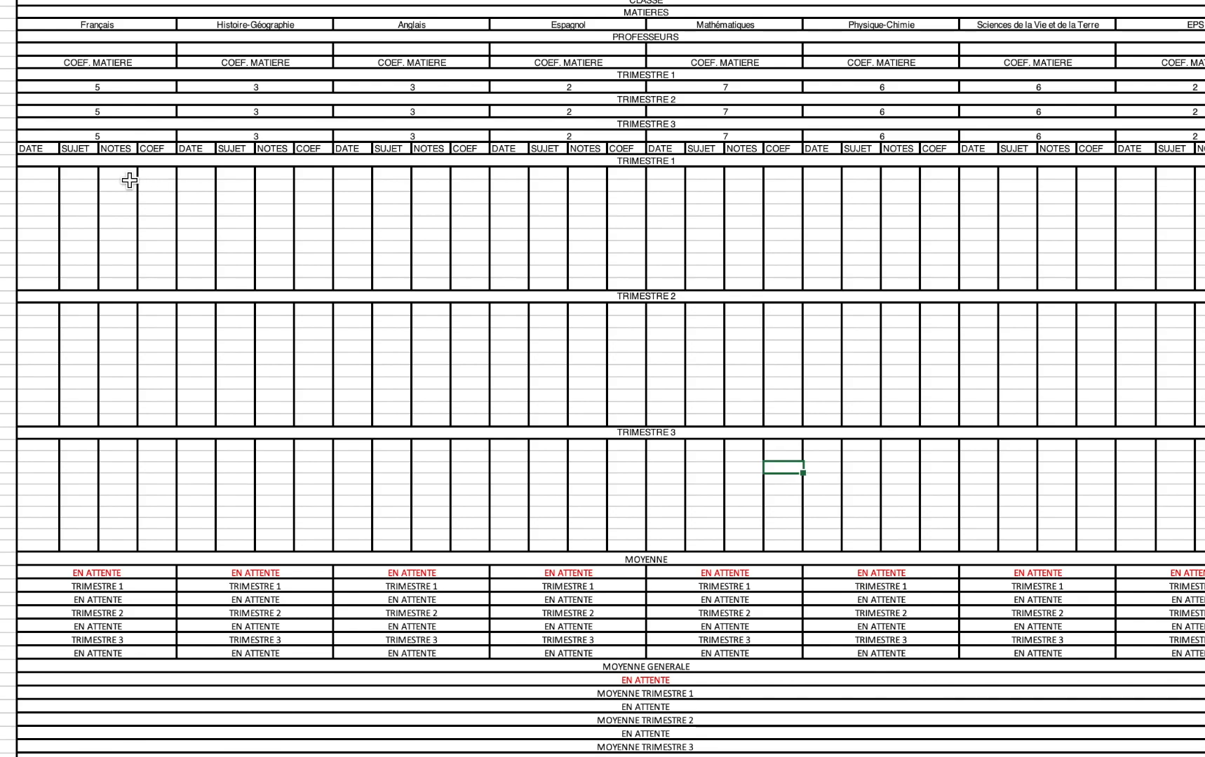
double_click(46, 175)
left_click(81, 174)
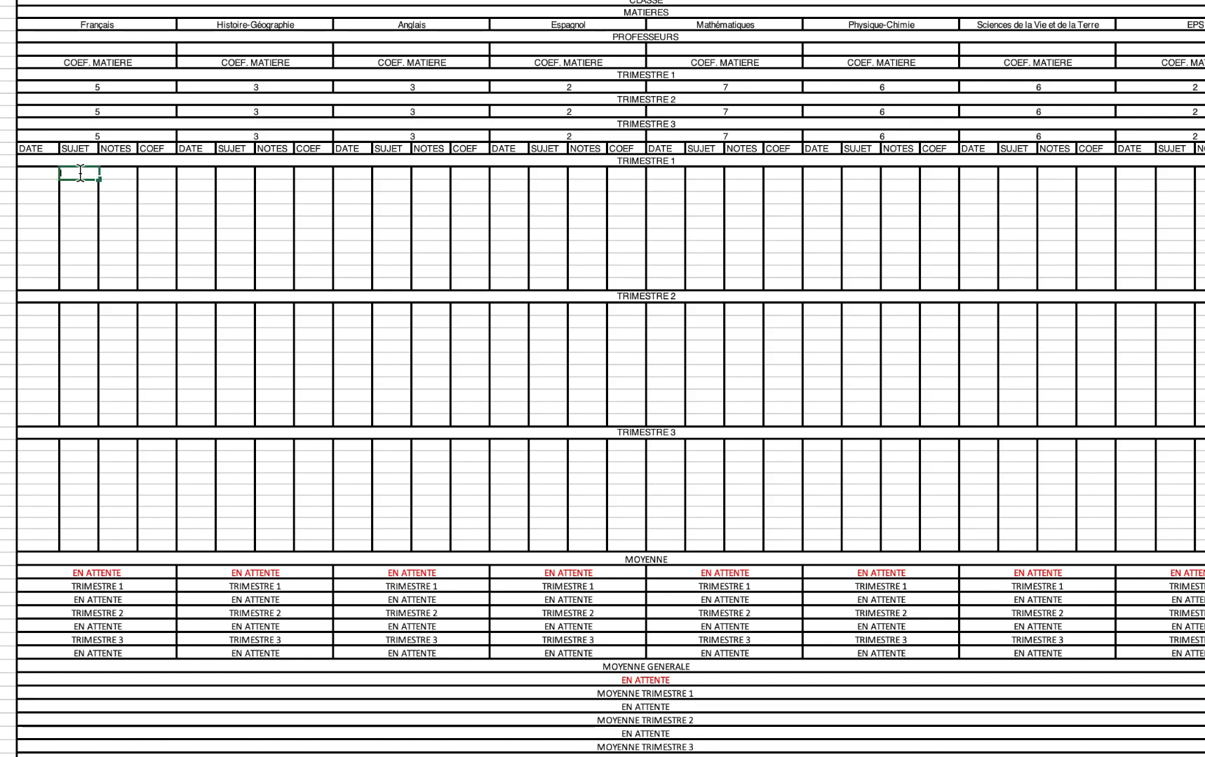
left_click(129, 175)
left_click(149, 176)
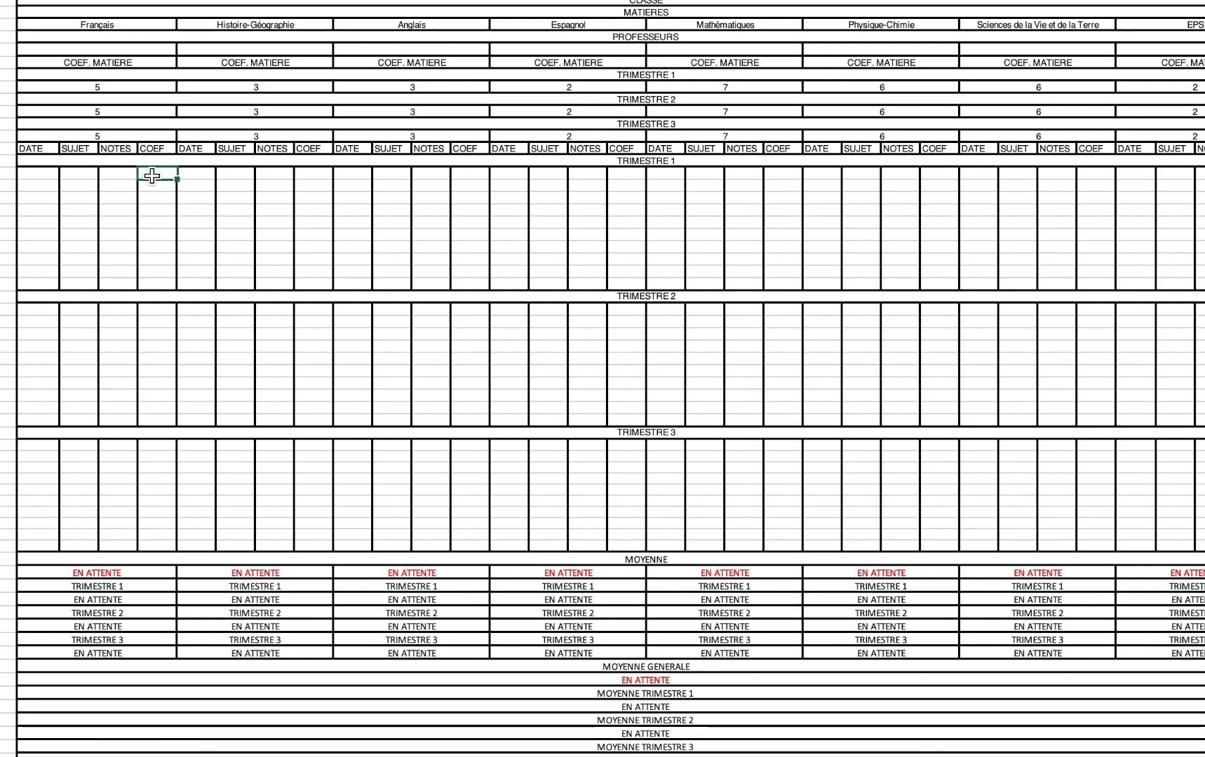
left_click(125, 231)
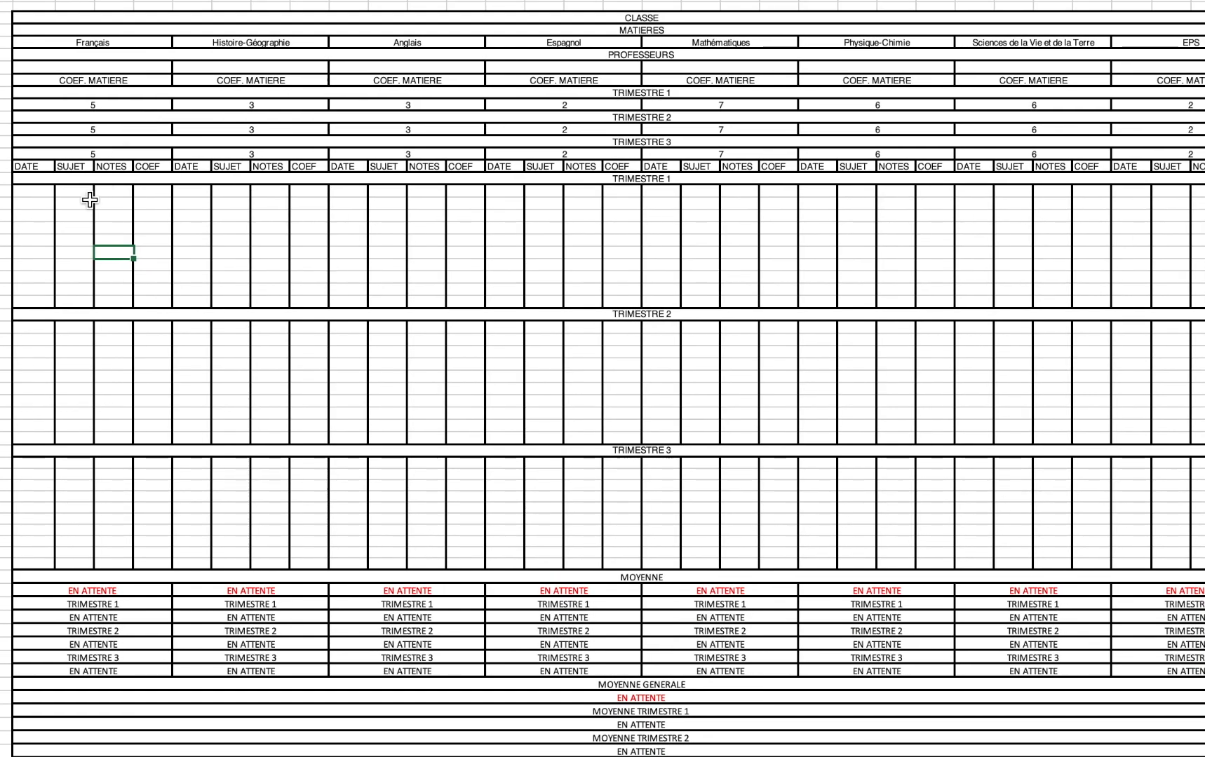
left_click(68, 166)
left_click(115, 168)
left_click(151, 170)
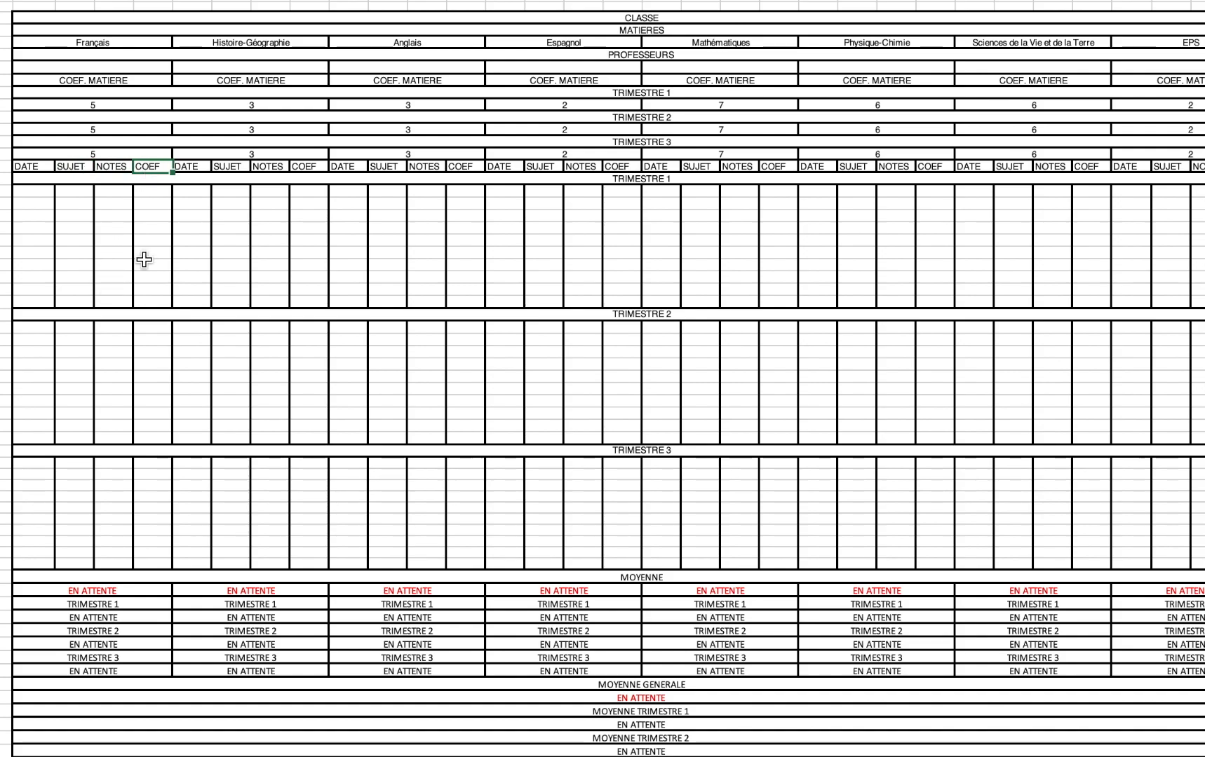
left_click(121, 193)
left_click(118, 228)
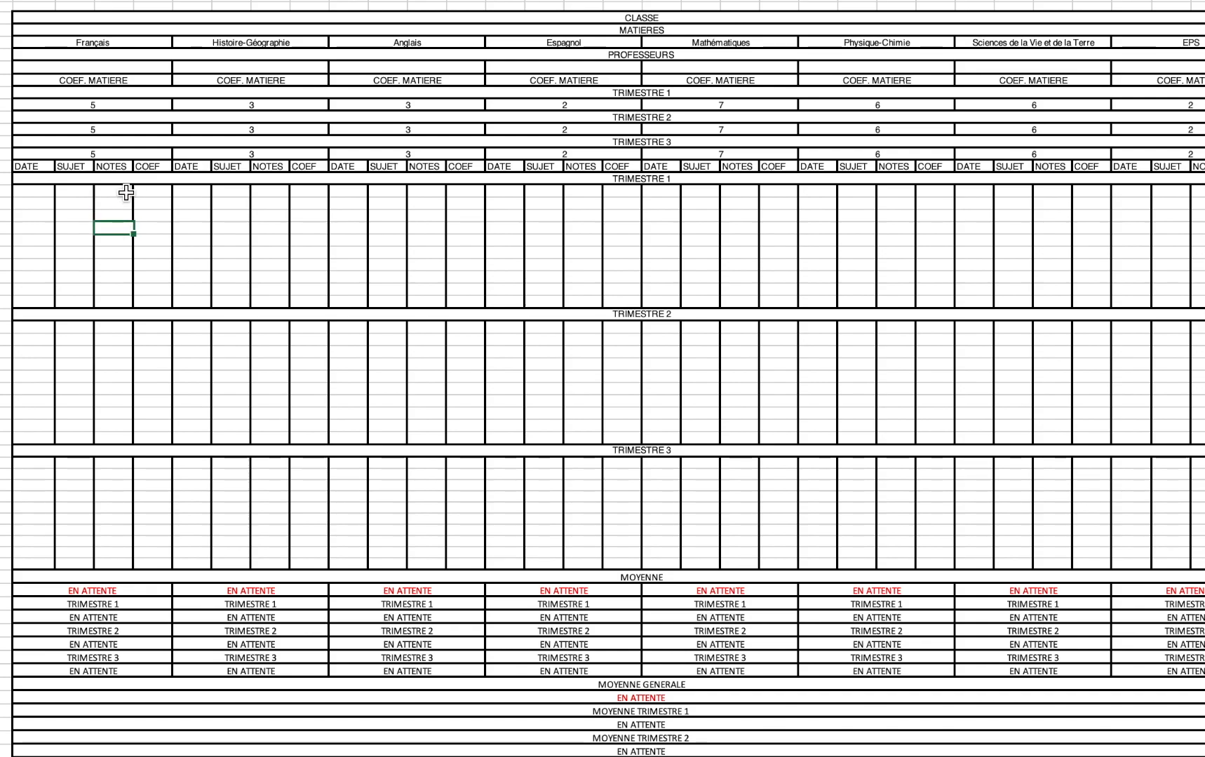
left_click(126, 193)
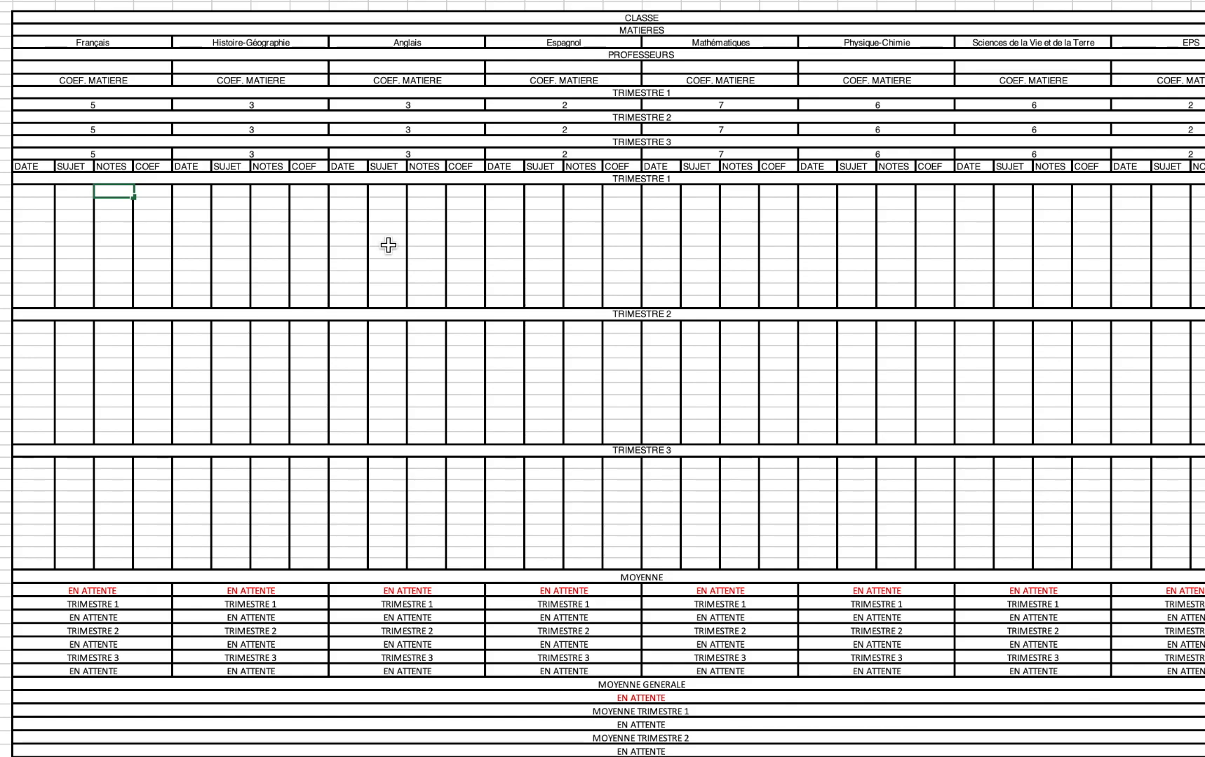
Step: Enter a Français grade of 15 with coefficient 1 in the first row of Trimestre 1
double_click(122, 190)
type("15")
left_click(143, 190)
type("1")
key("Return")
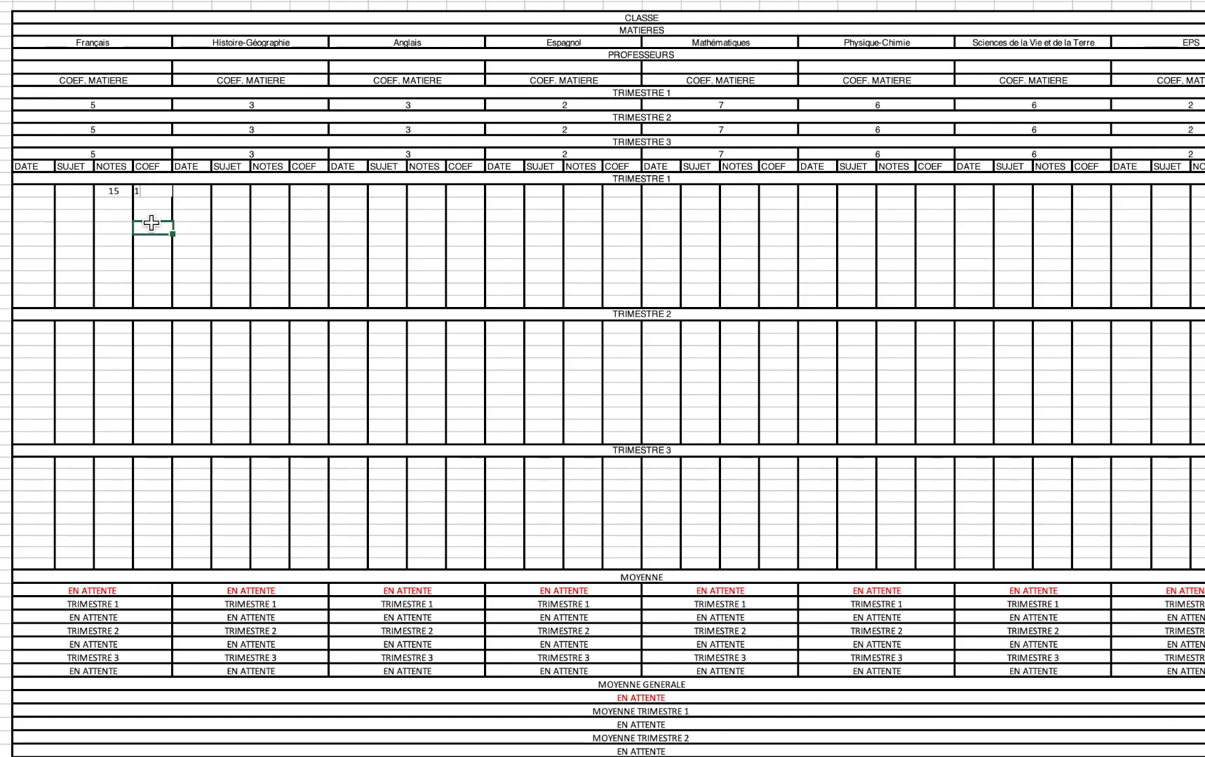
Step: Enter a Mathématiques grade of 20 with coefficient 1 in the first row of Trimestre 1
double_click(748, 190)
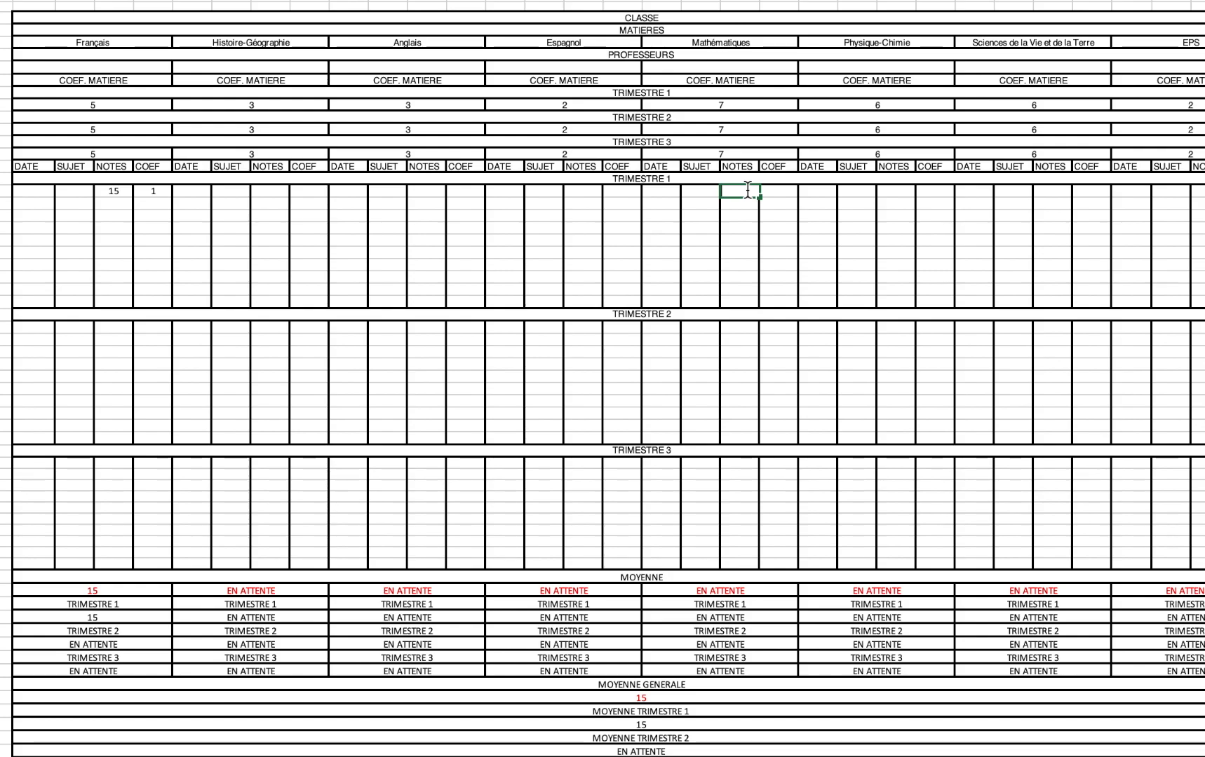
type("20")
left_click(777, 190)
type("1")
left_click(784, 272)
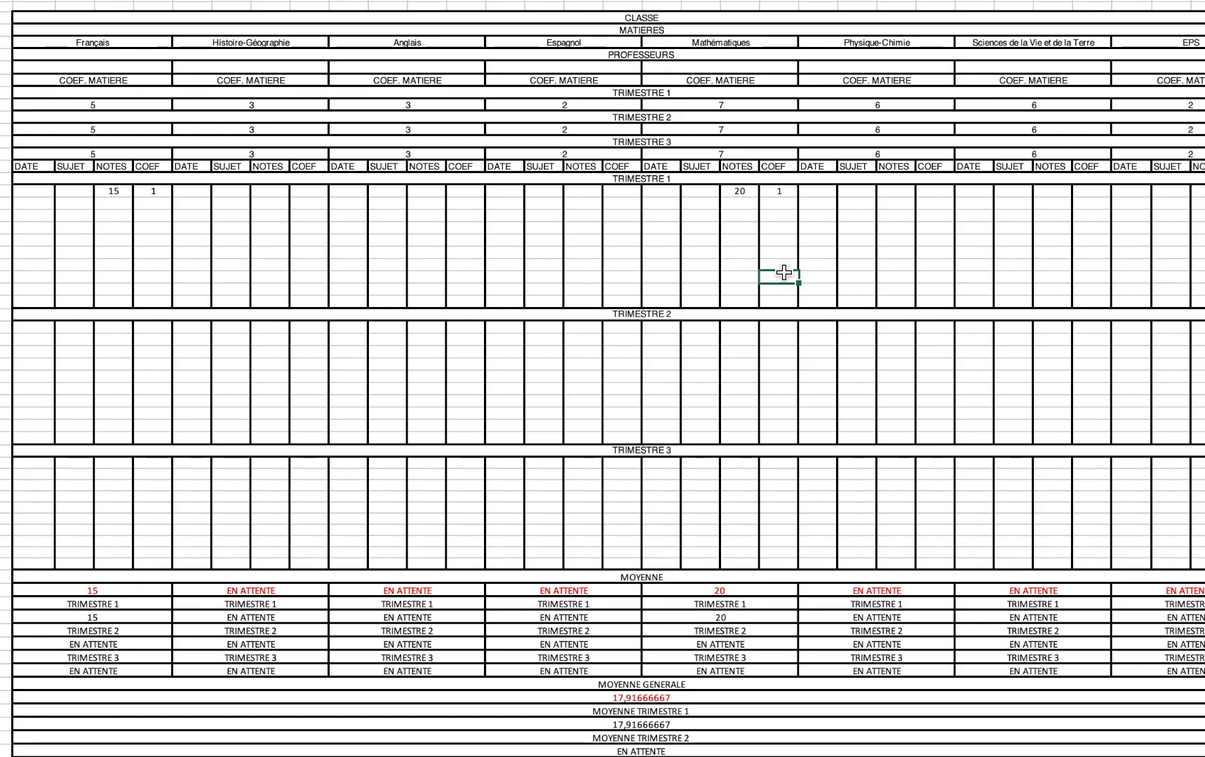
Step: Review the Français and Mathématiques averages, the general average and the Trimestre 1 average in the MOYENNE section
scroll(784, 272, "down", 5)
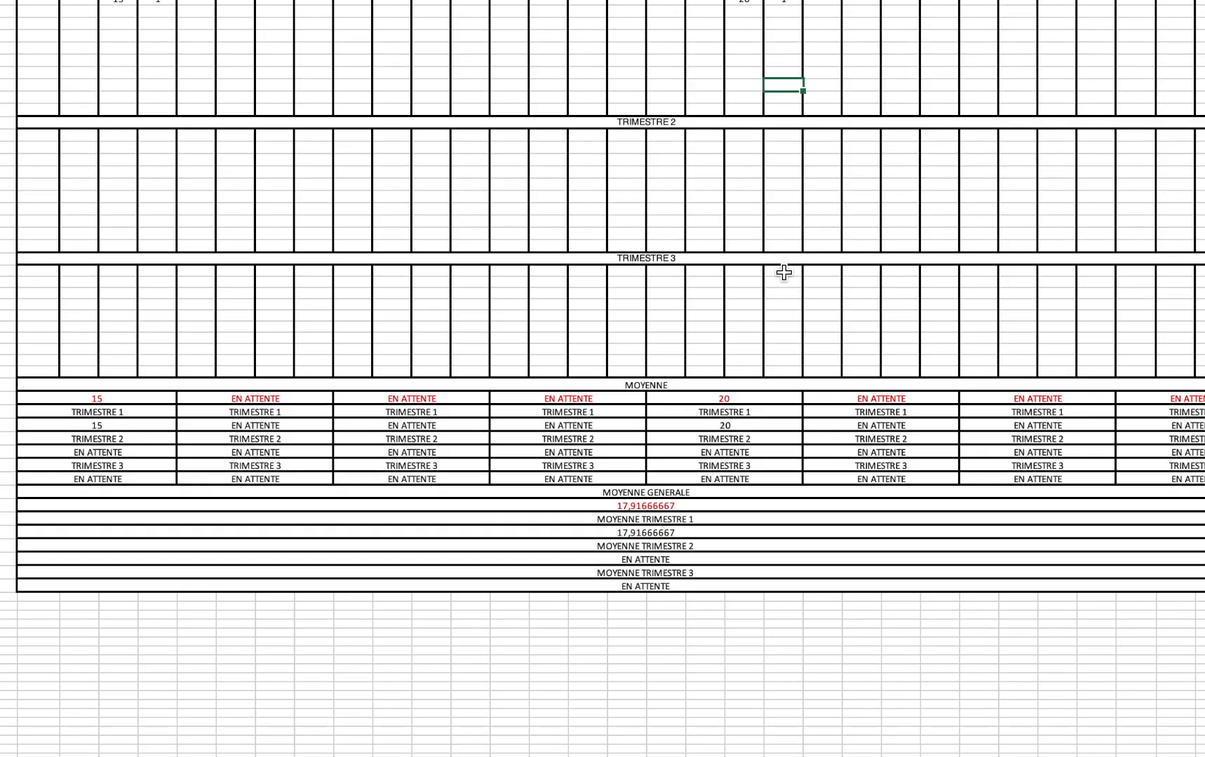
left_click(746, 399)
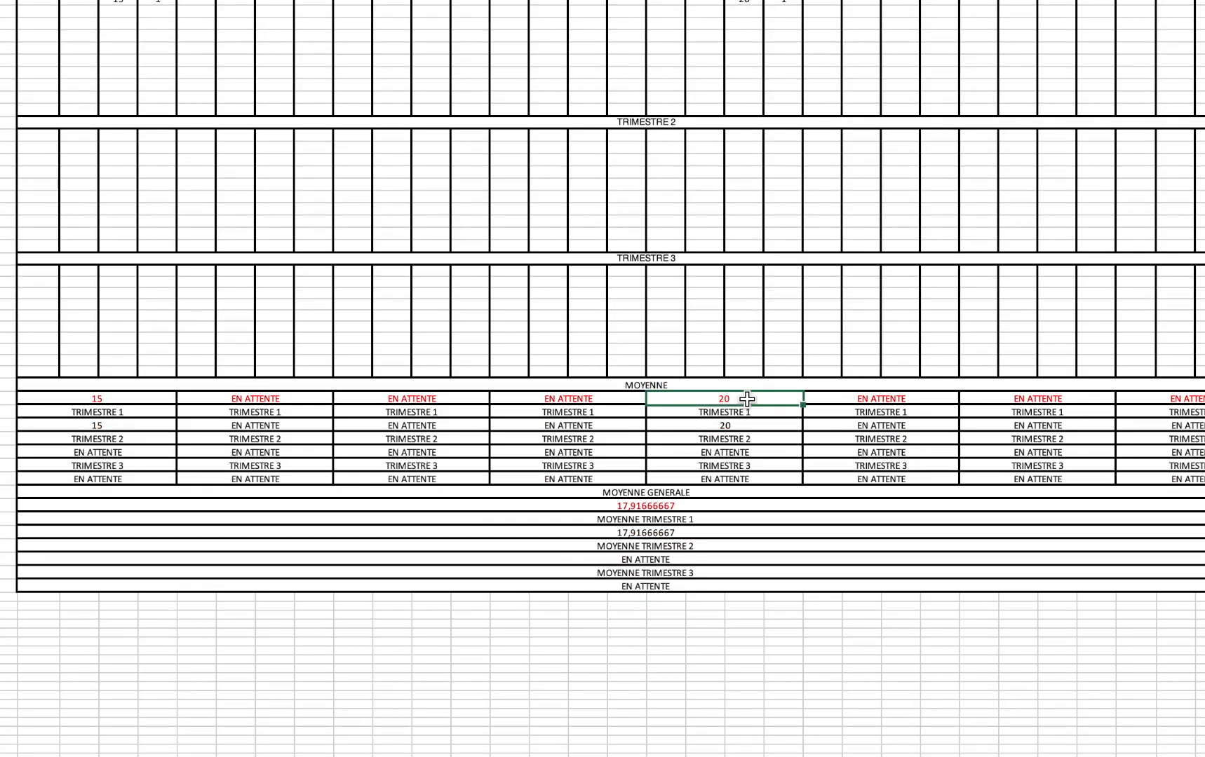
left_click(736, 427)
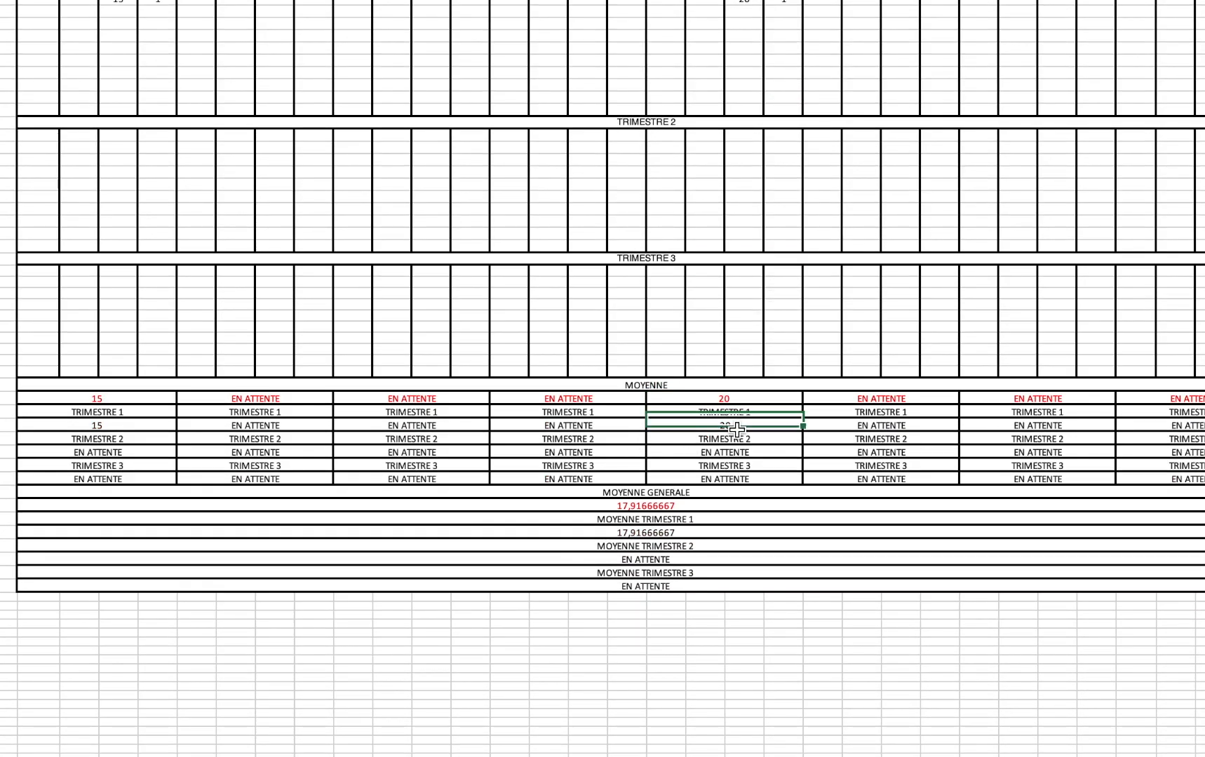
left_click(138, 394)
left_click(109, 427)
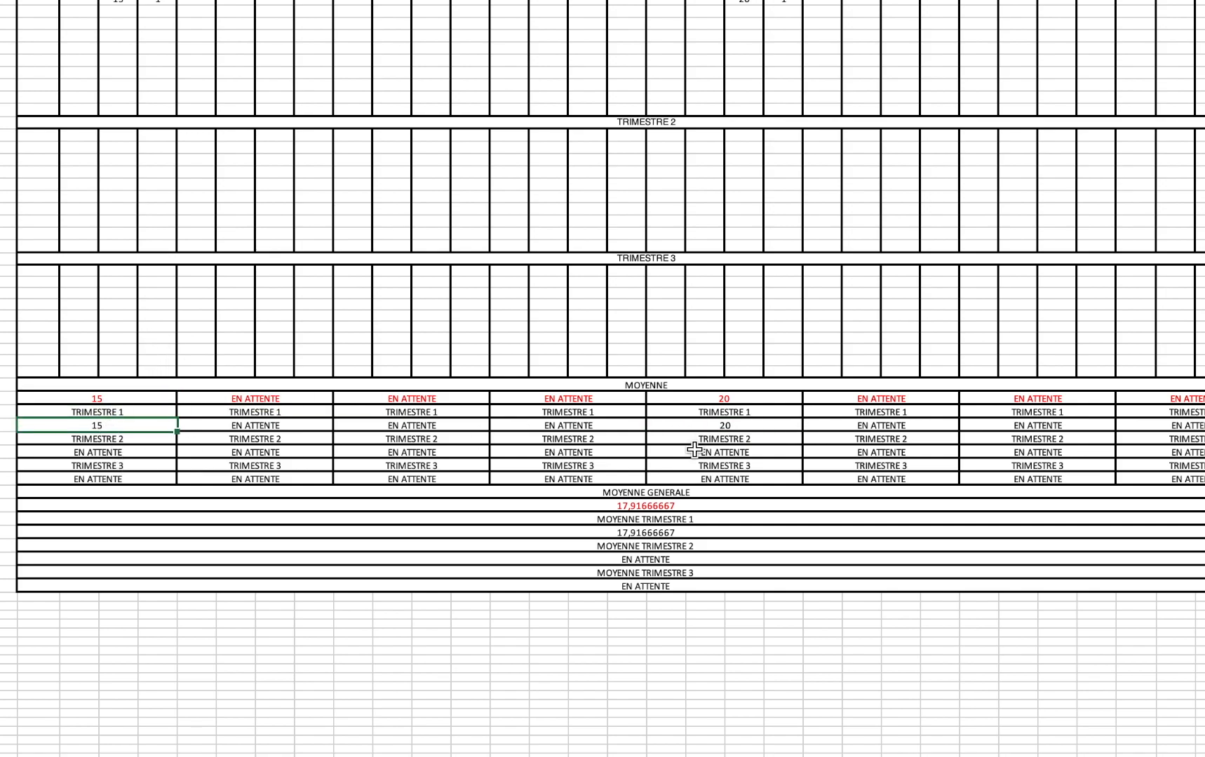
left_click(666, 531)
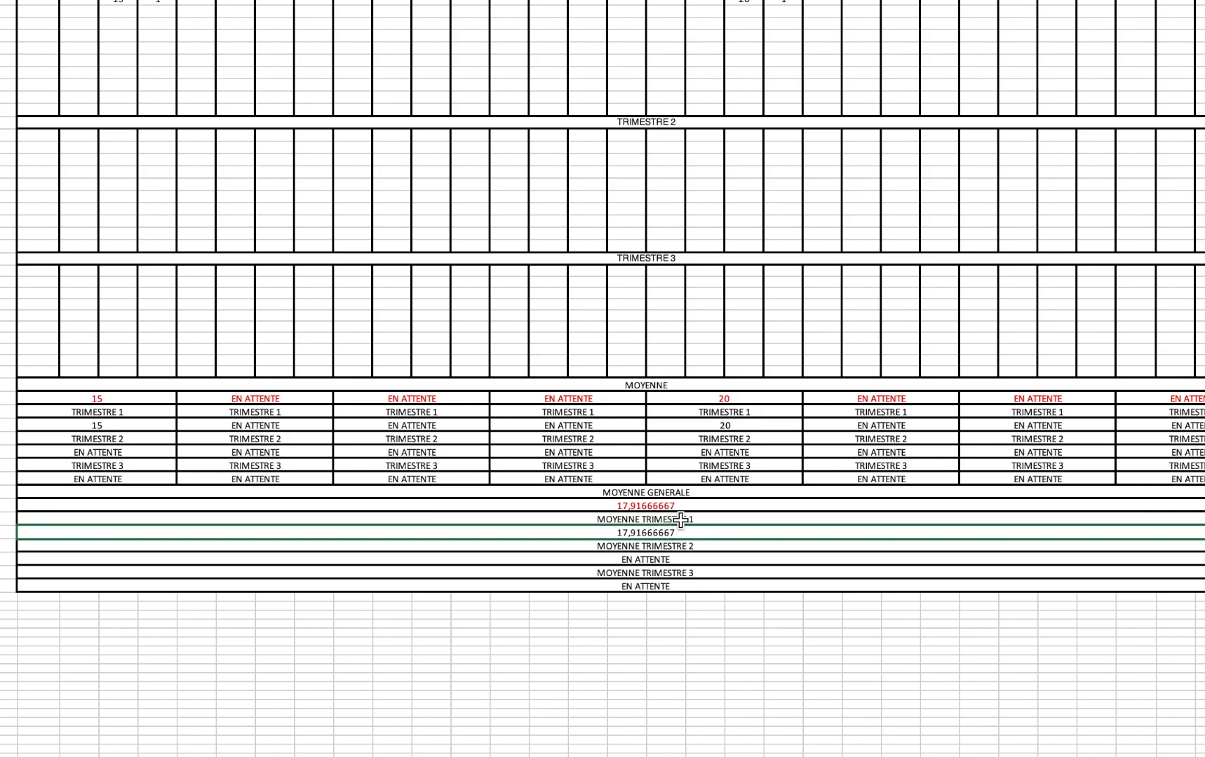
left_click(698, 505)
scroll(698, 505, "up", 3)
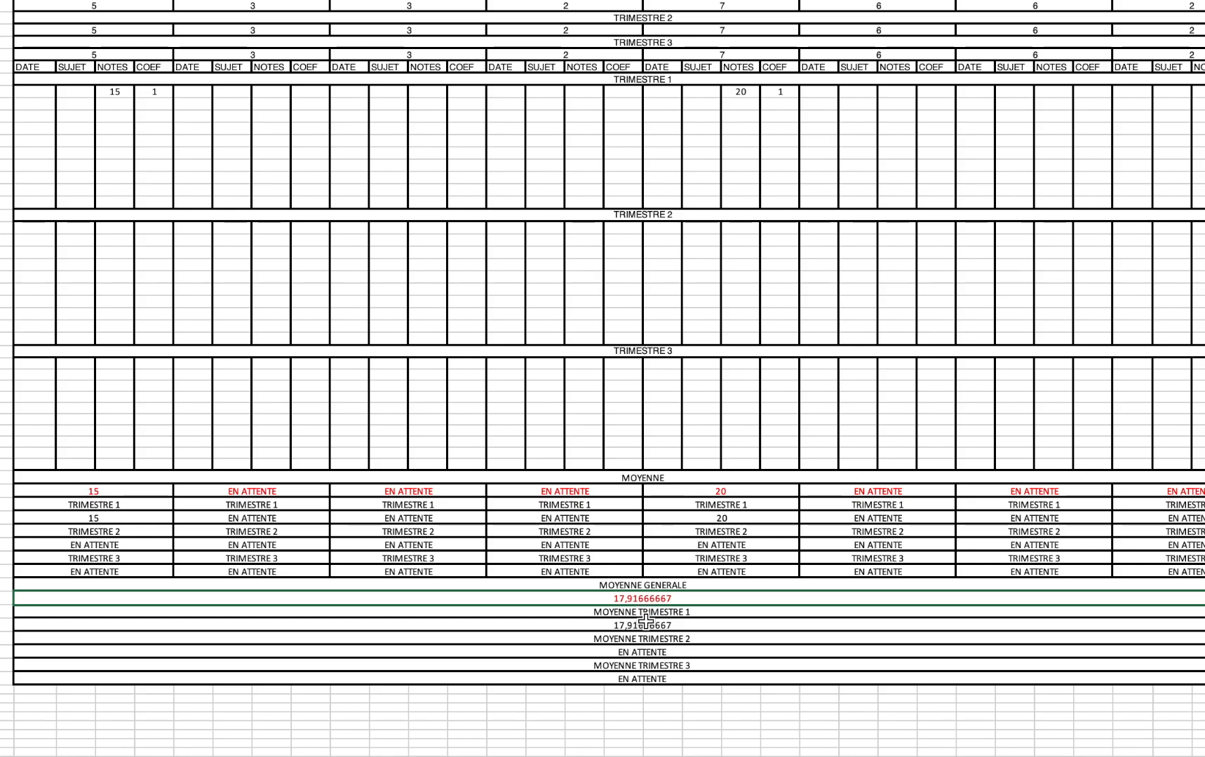
left_click(646, 626)
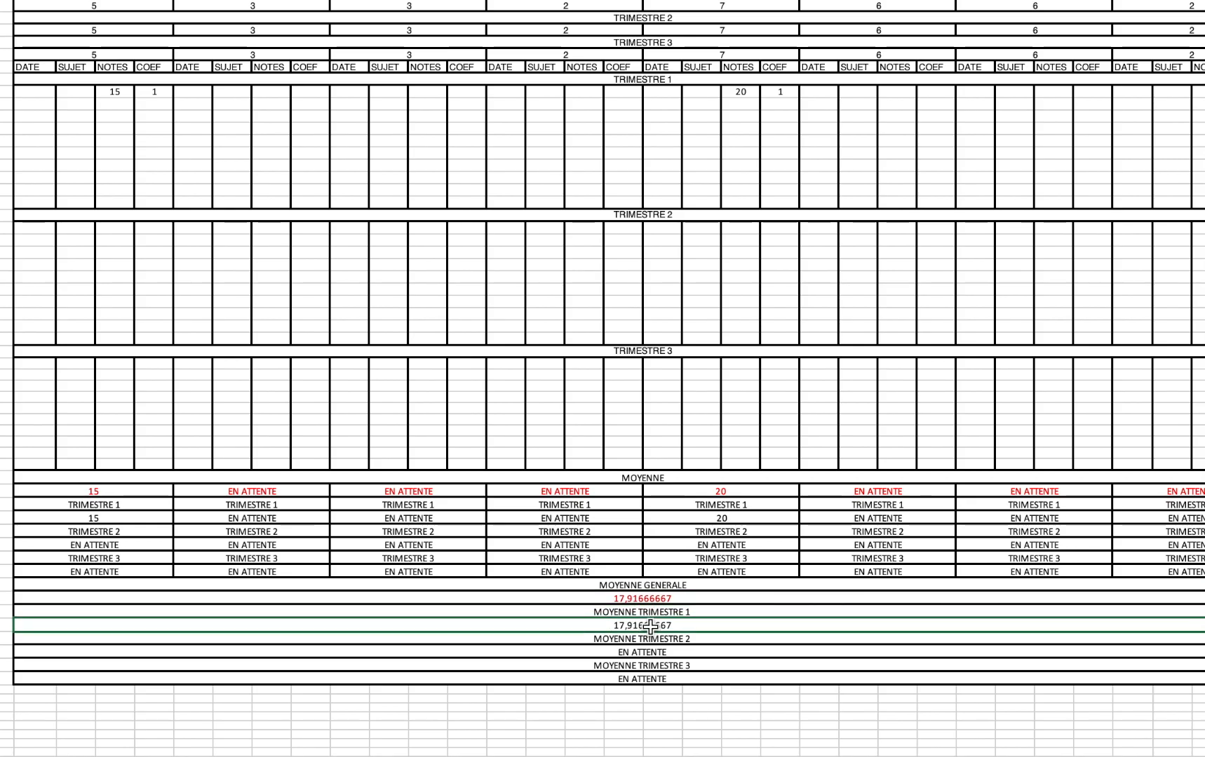
Step: Re-enter 1 as the coefficient of the Mathématiques grade in Trimestre 1
scroll(584, 497, "up", 3)
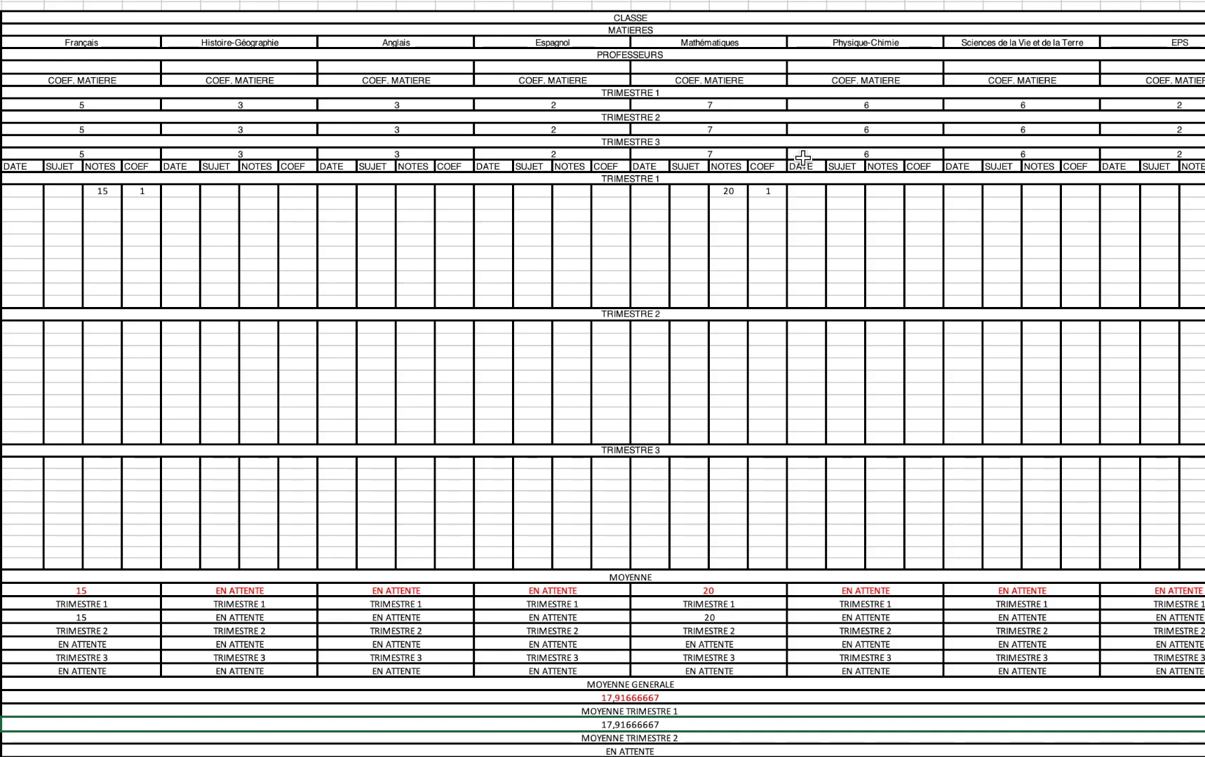
left_click(775, 189)
type("1")
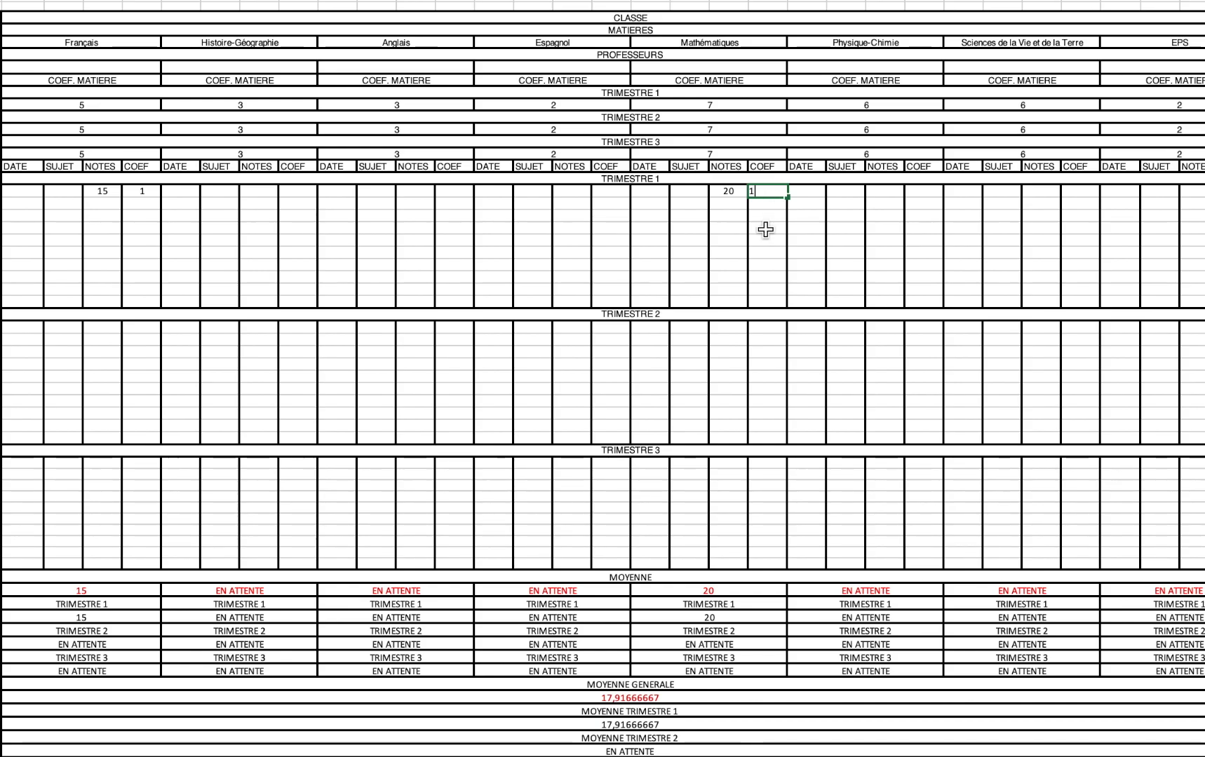
key("Return")
left_click(742, 105)
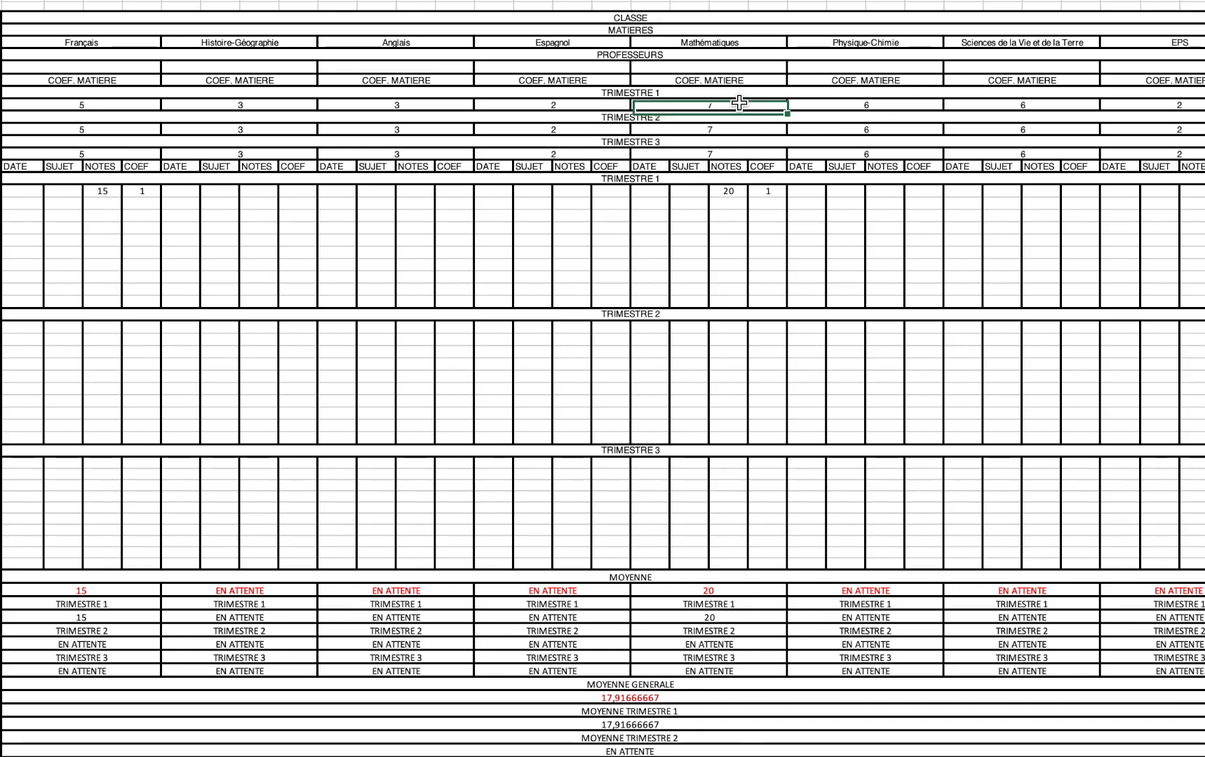
scroll(617, 504, "down", 1)
scroll(603, 610, "down", 3)
scroll(611, 501, "up", 3)
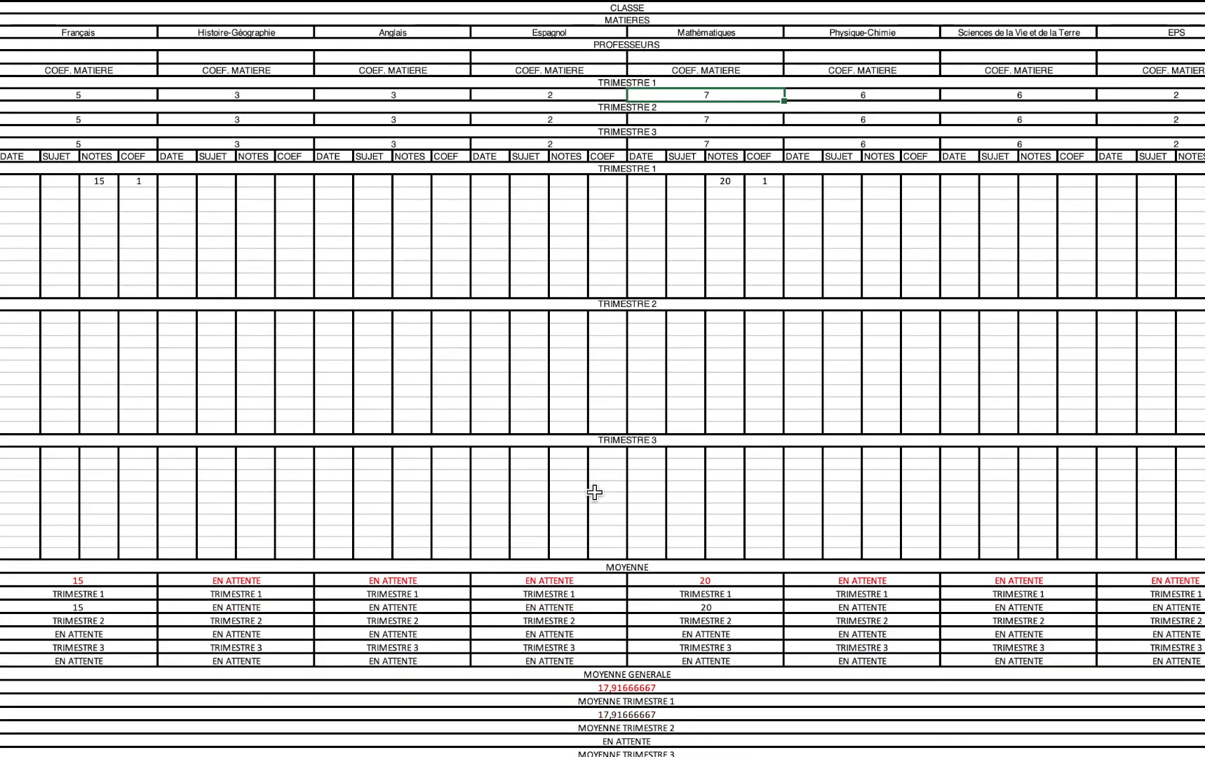
scroll(593, 498, "down", 3)
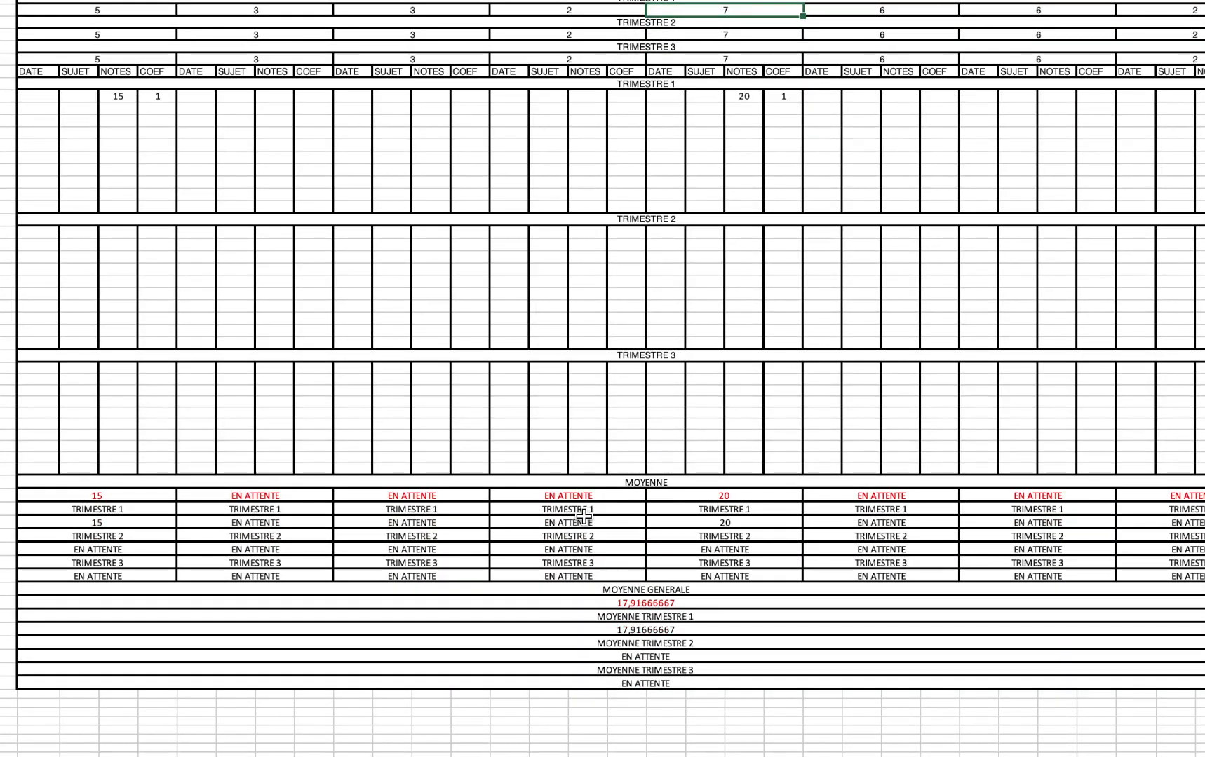
scroll(586, 512, "up", 1)
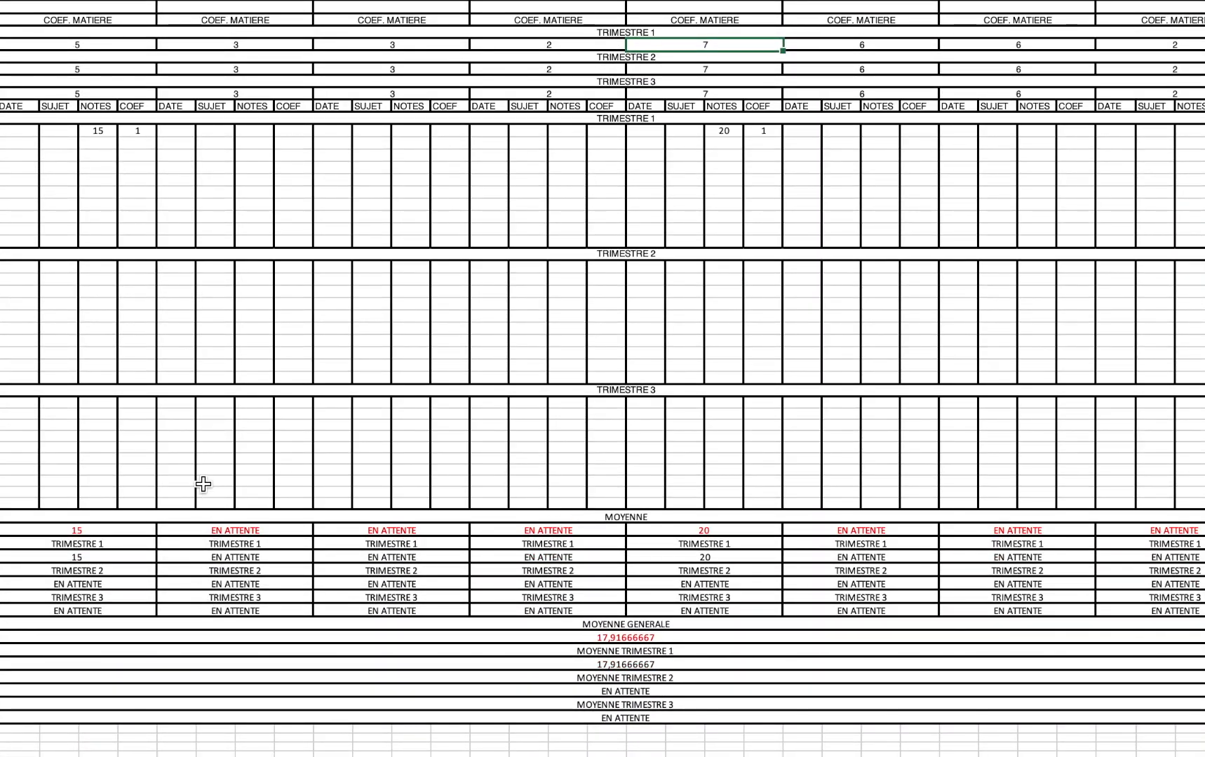
left_click(76, 180)
left_click(244, 133)
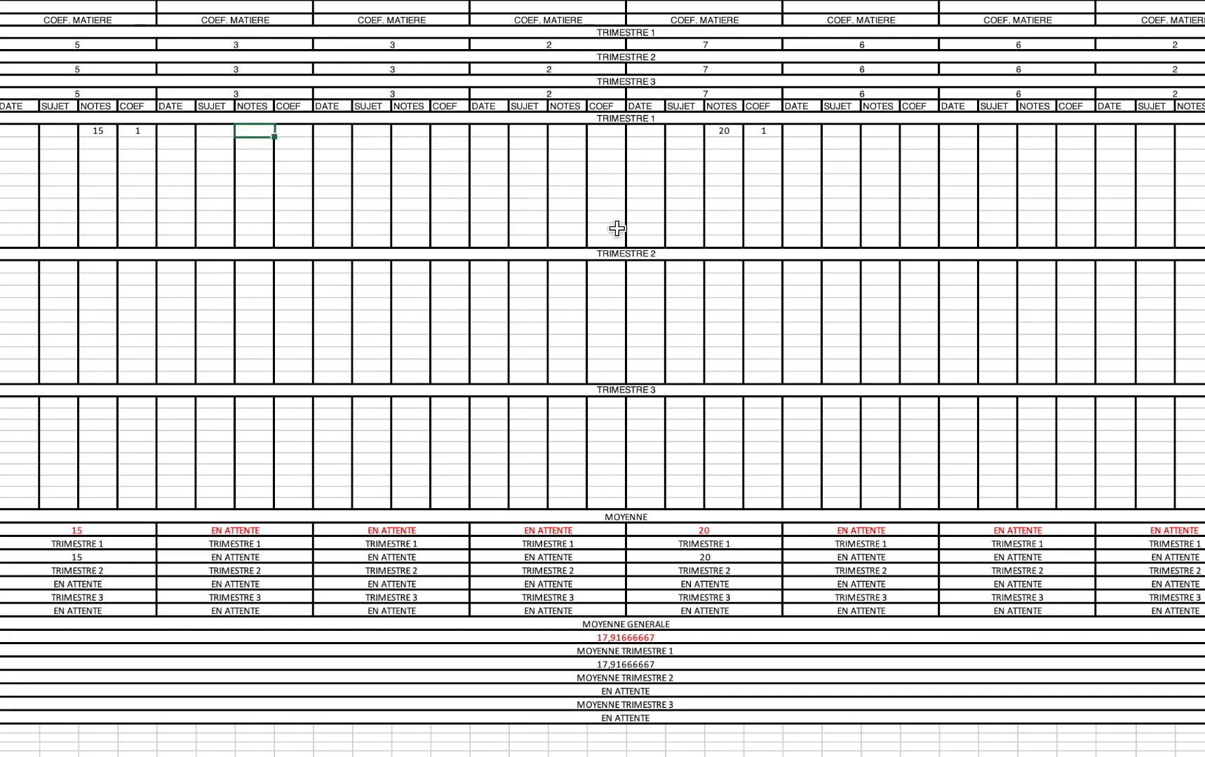
scroll(616, 231, "down", 1)
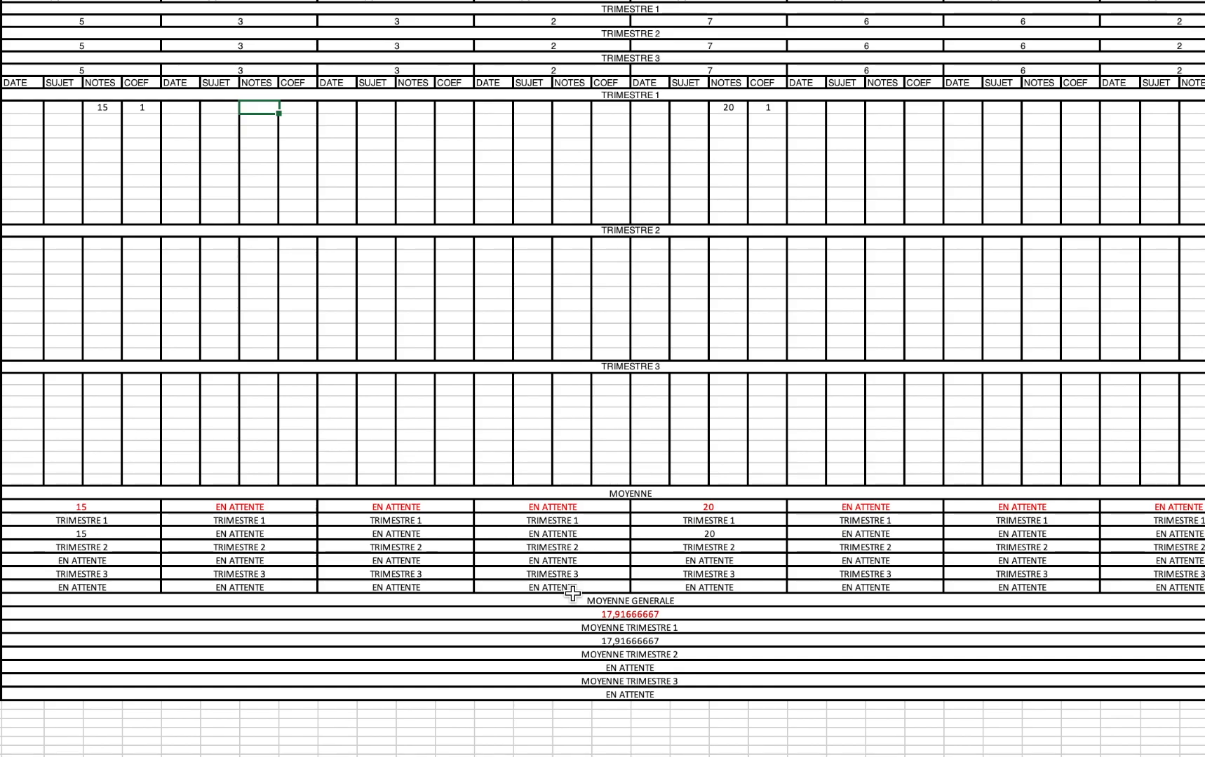
scroll(579, 547, "up", 3)
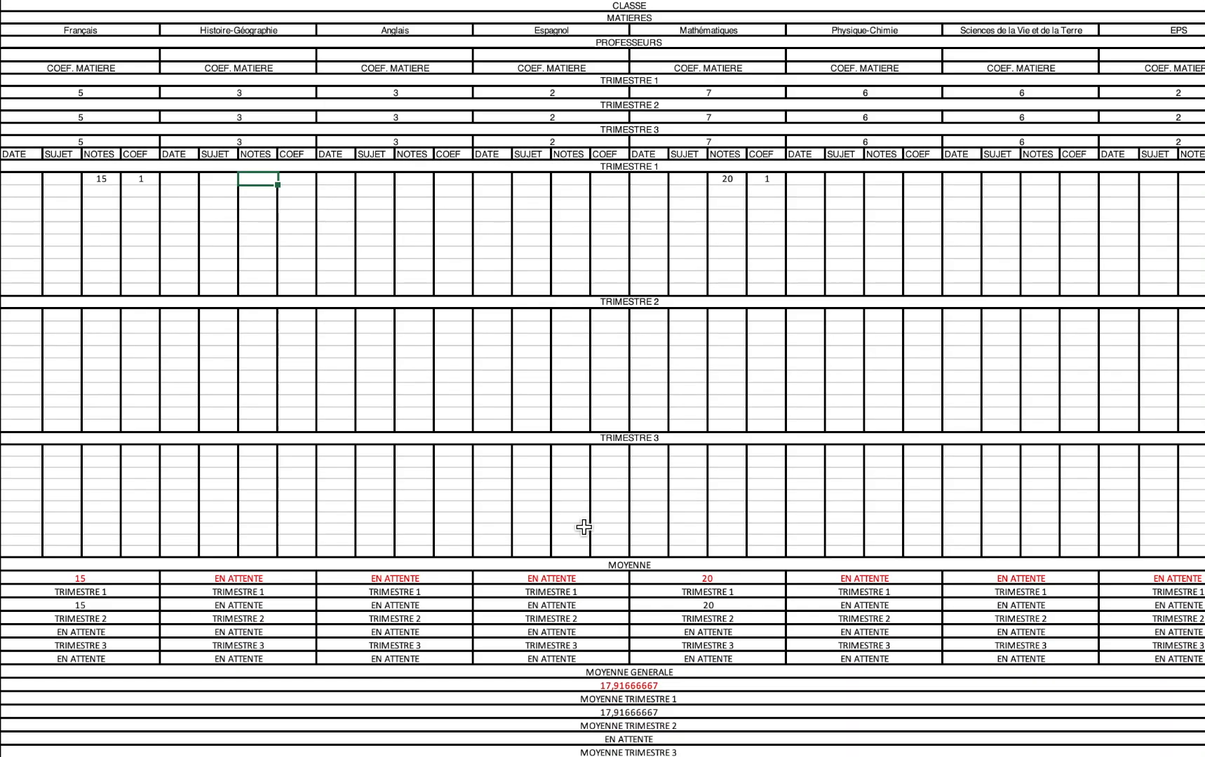
Step: Enter an Anglais grade of 12 with coefficient 2 in the first row of Trimestre 1
left_click(408, 183)
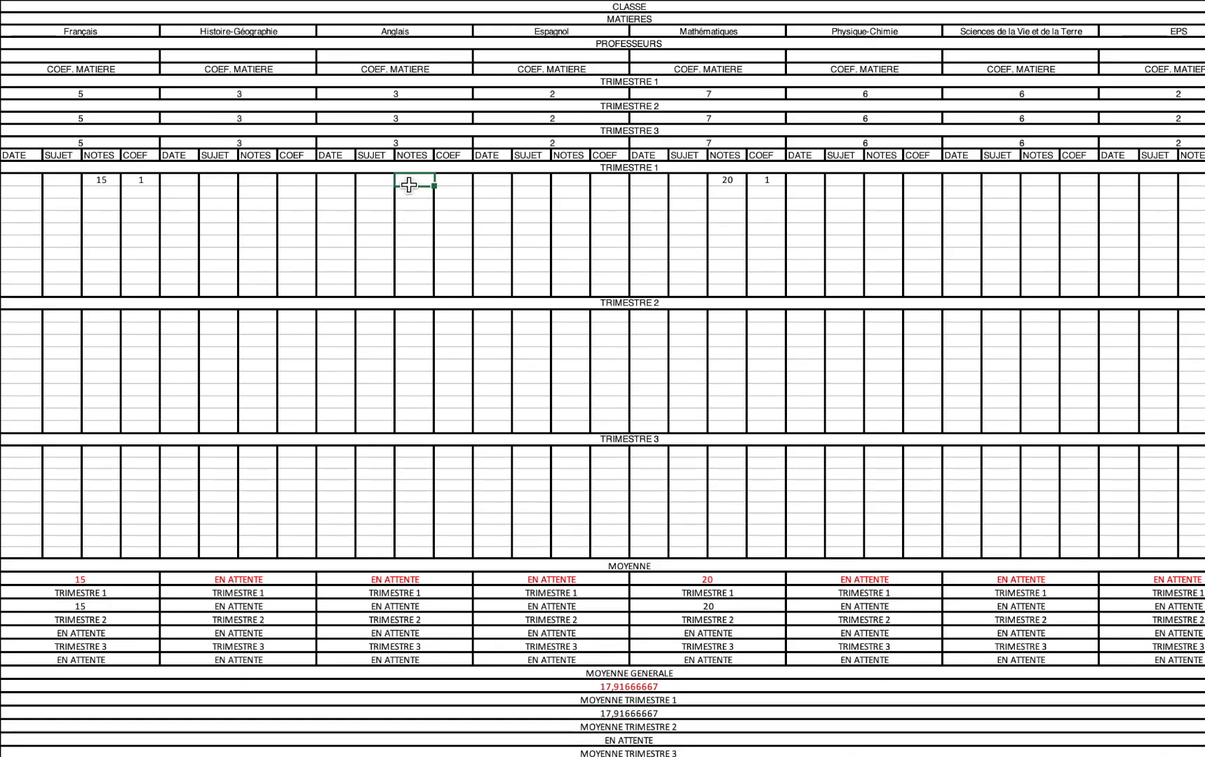
left_click(453, 180)
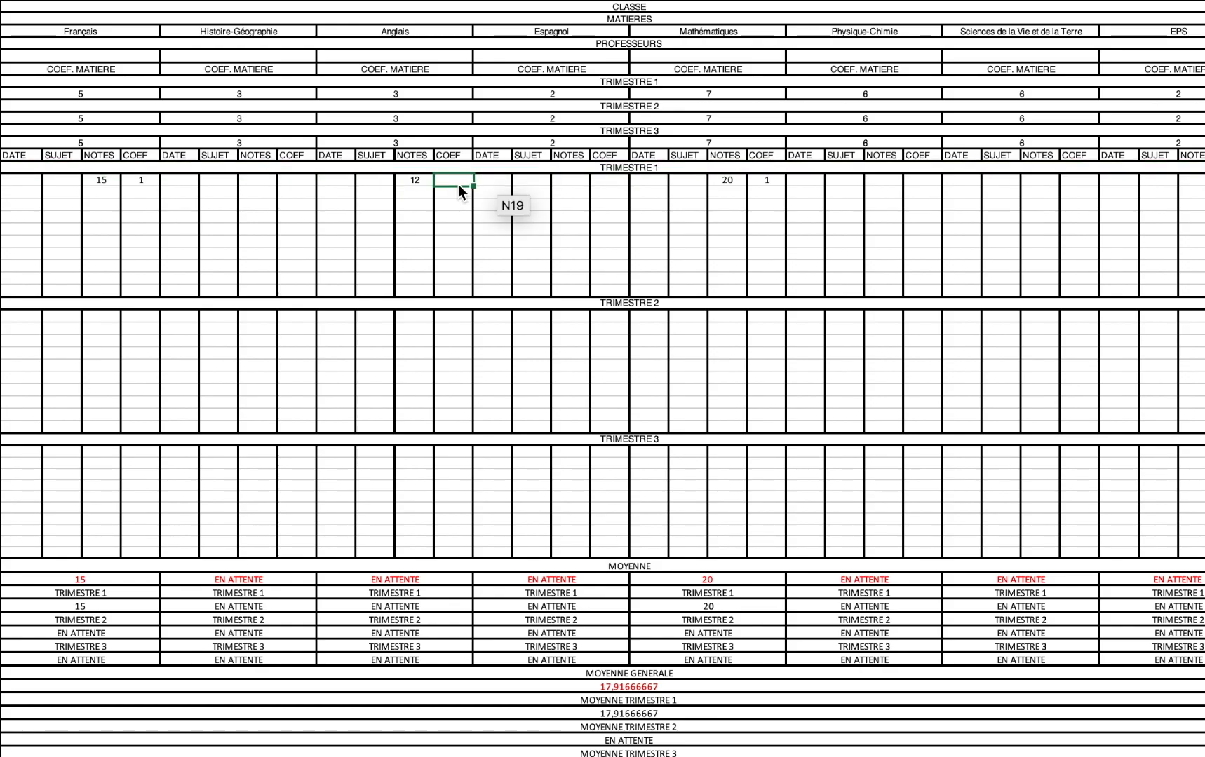
left_click(459, 214)
double_click(459, 179)
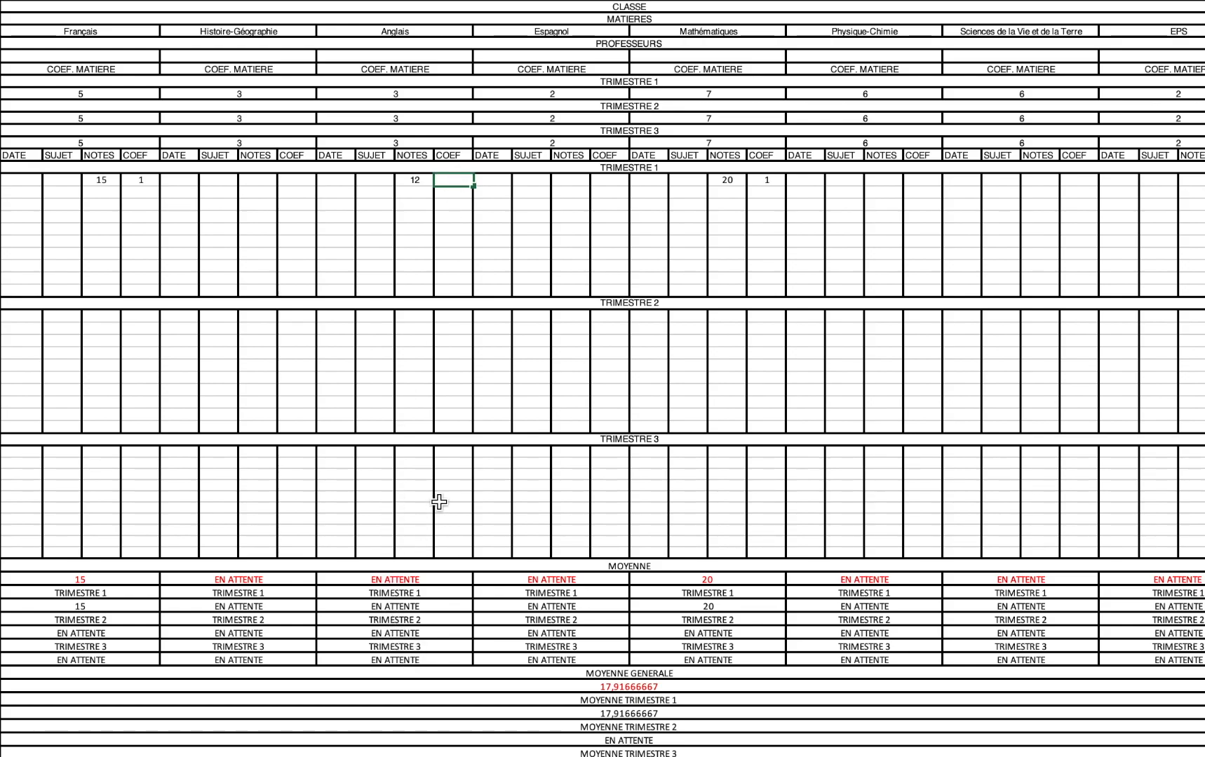
left_click(435, 412)
left_click(403, 607)
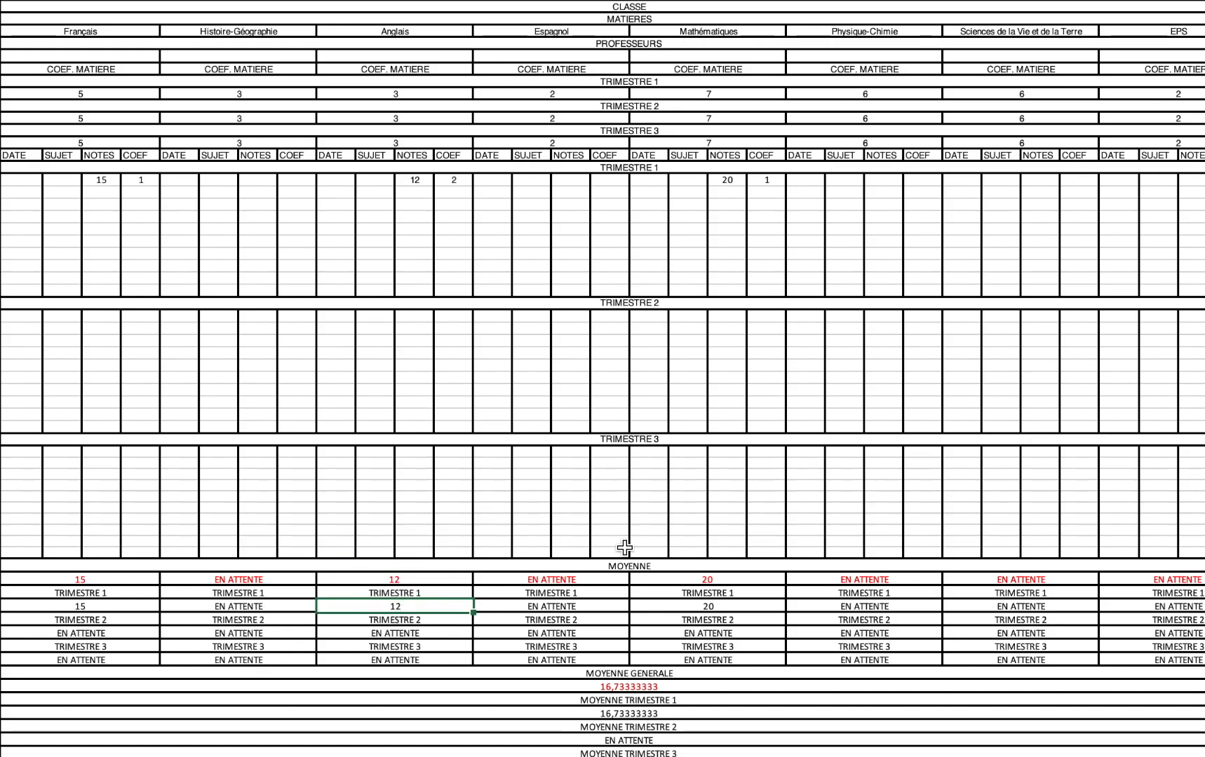
scroll(625, 548, "down", 2)
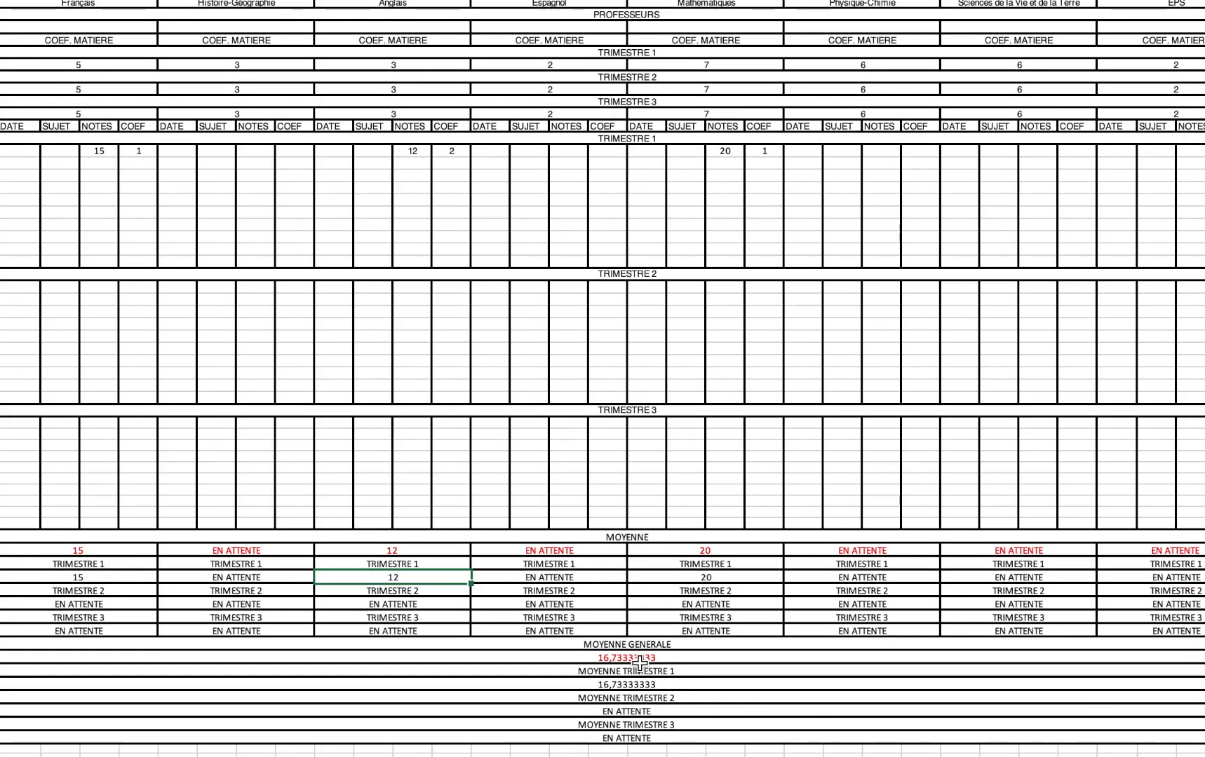
Step: Enter a Mathématiques grade of 10 with coefficient 2 in the first row of Trimestre 2
scroll(644, 663, "up", 3)
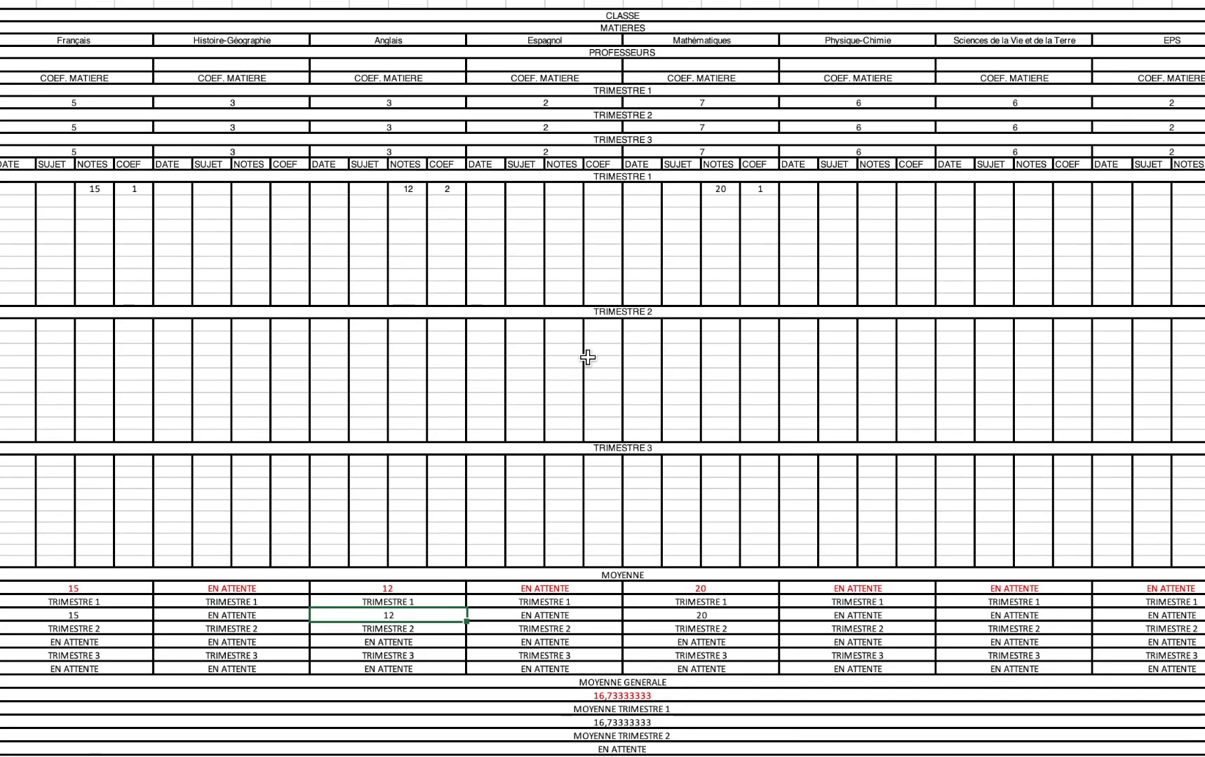
left_click(726, 324)
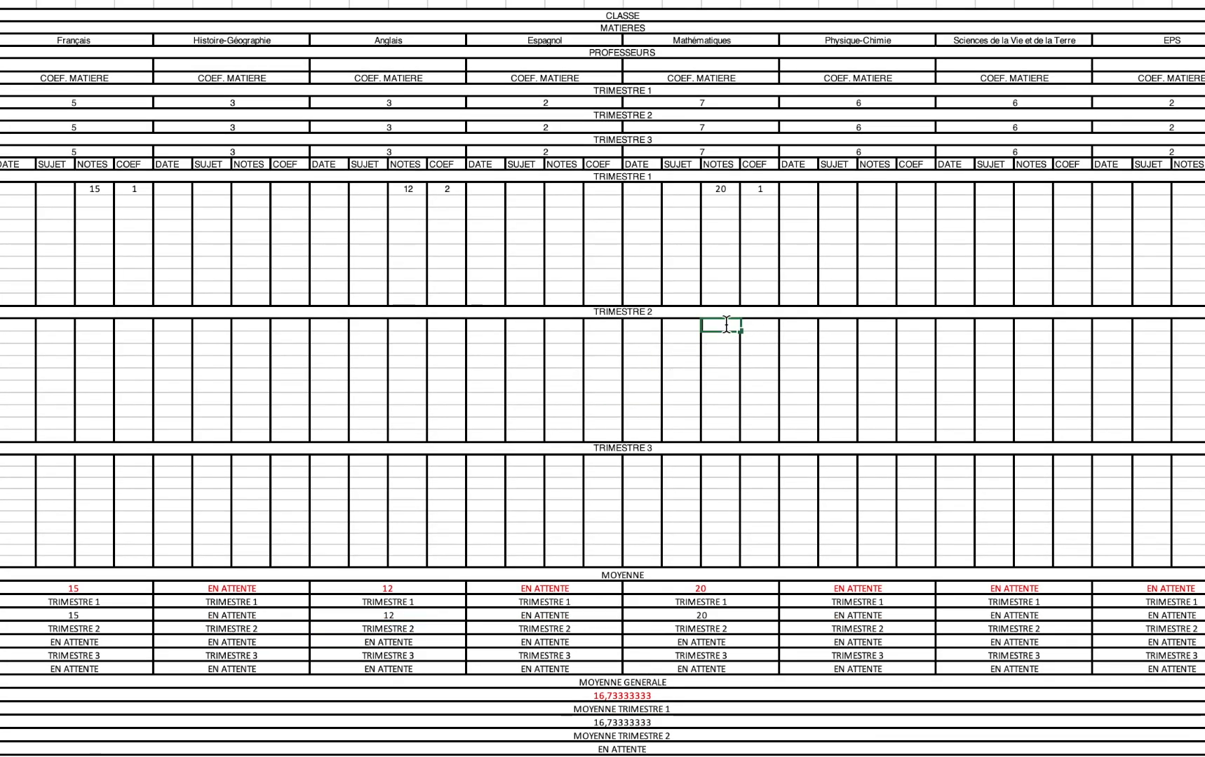
type("10")
left_click(765, 327)
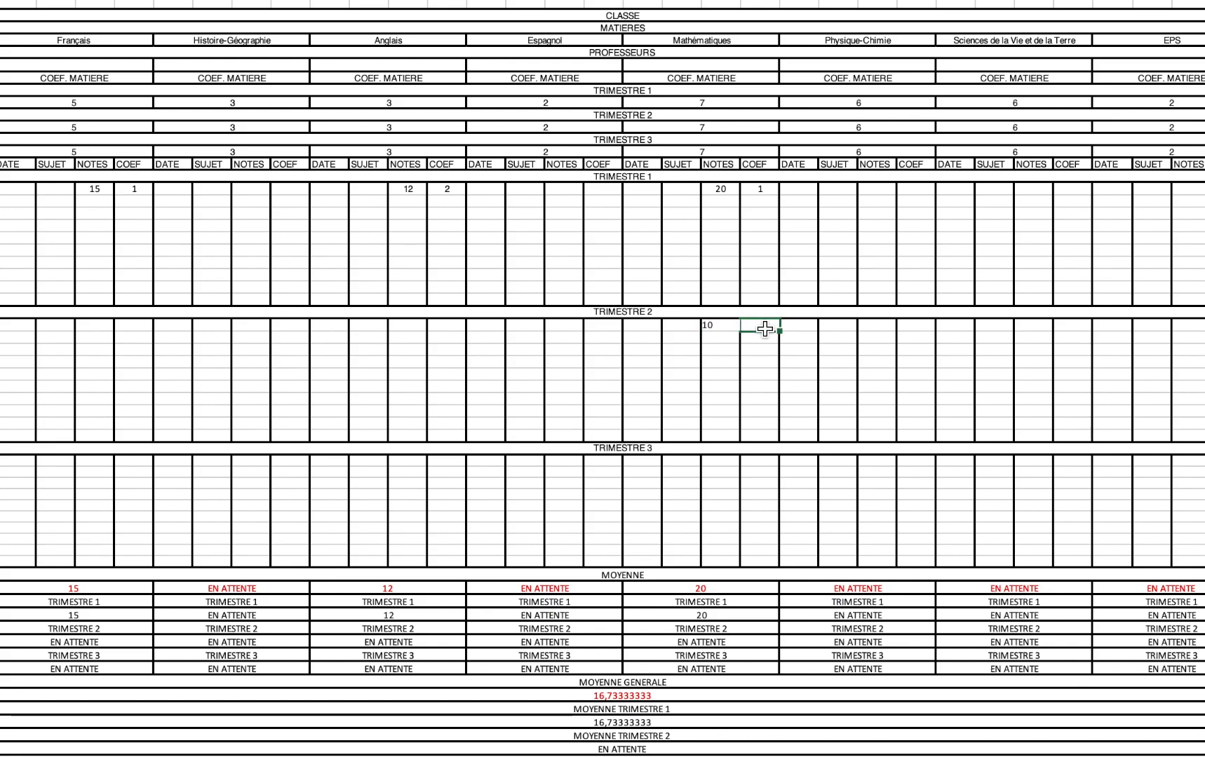
type("2")
left_click(760, 355)
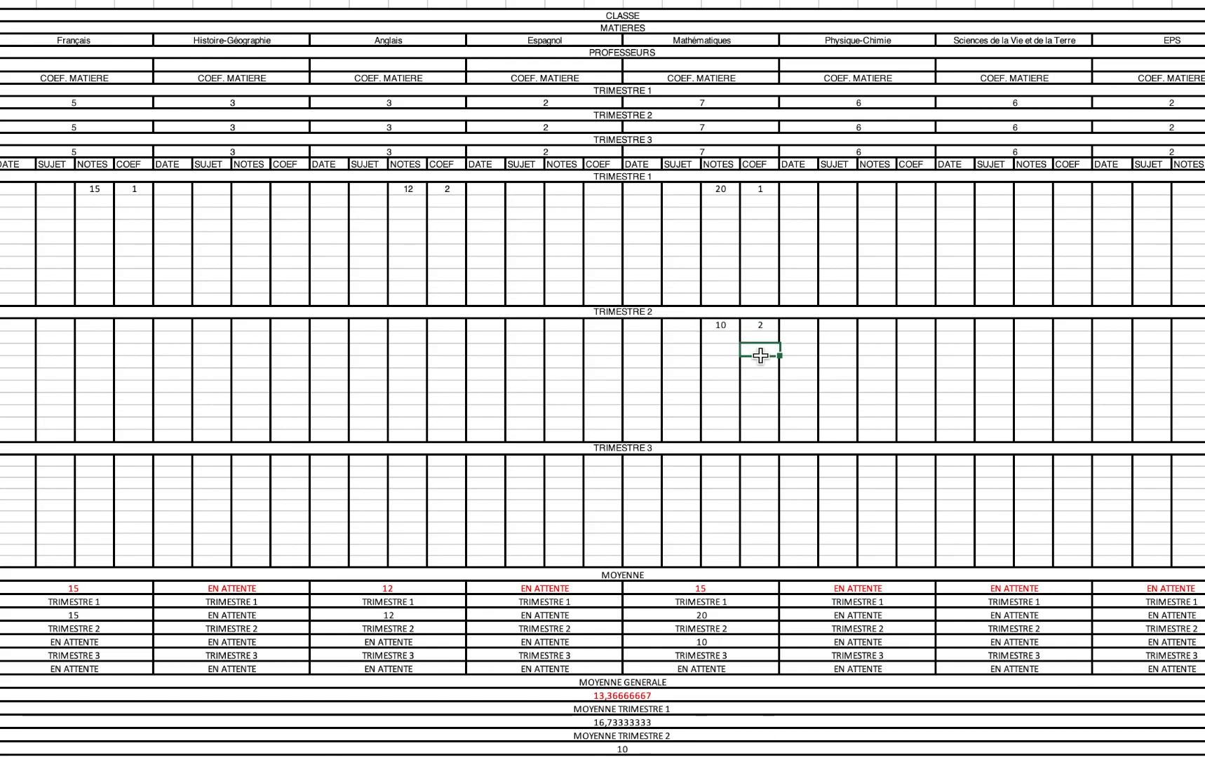
Step: Review the Mathématiques average, the Trimestre 2 average and the general average in the MOYENNE section
scroll(760, 355, "down", 3)
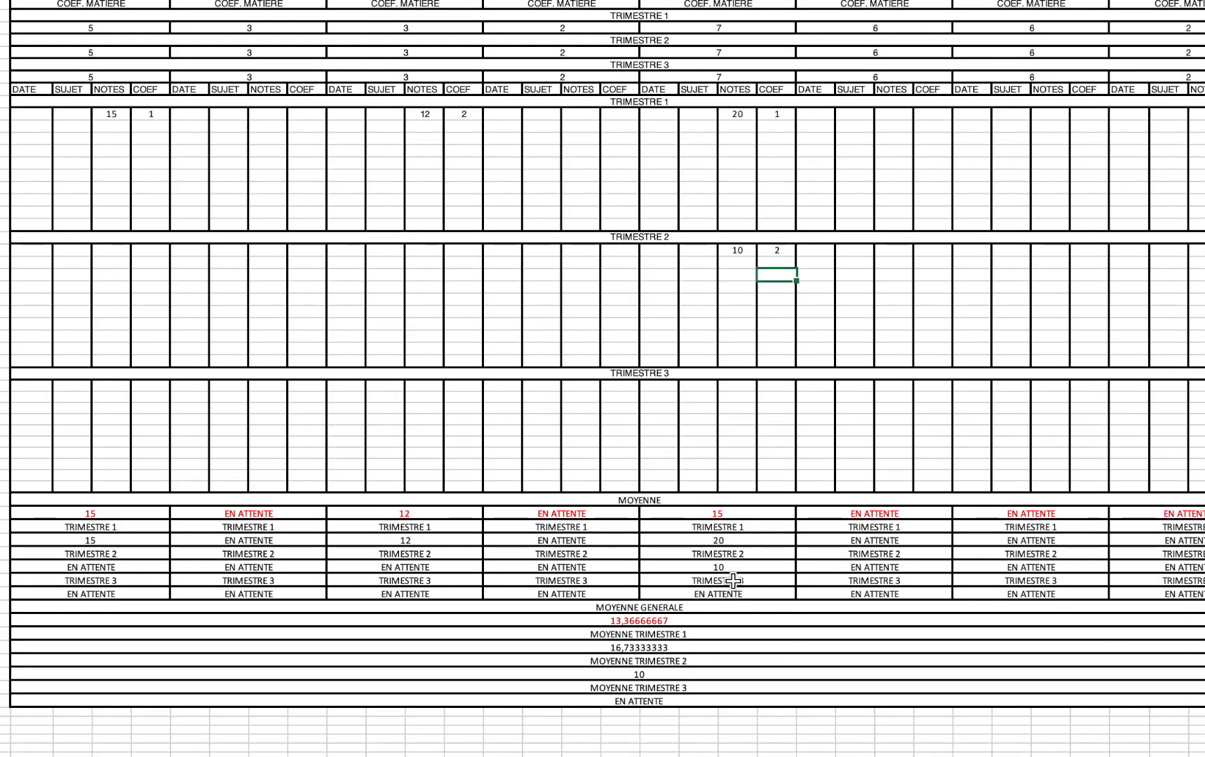
left_click(751, 516)
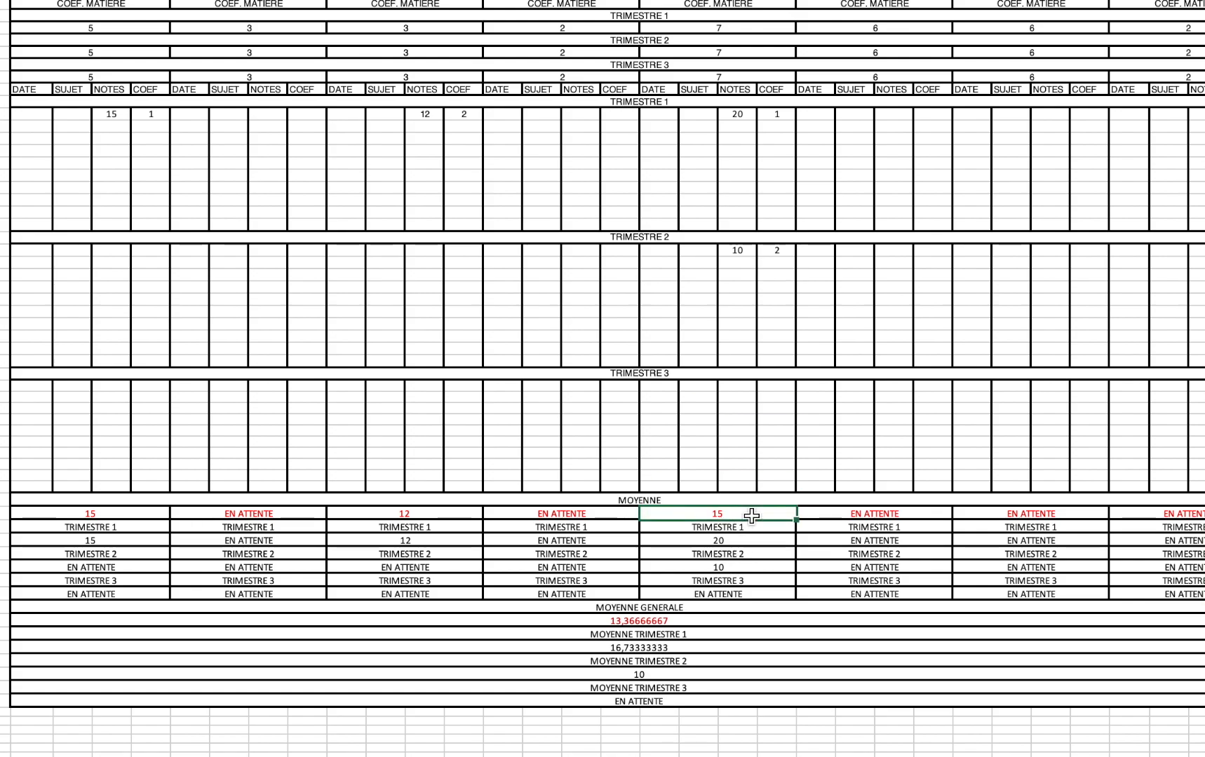
left_click(642, 677)
left_click(670, 612)
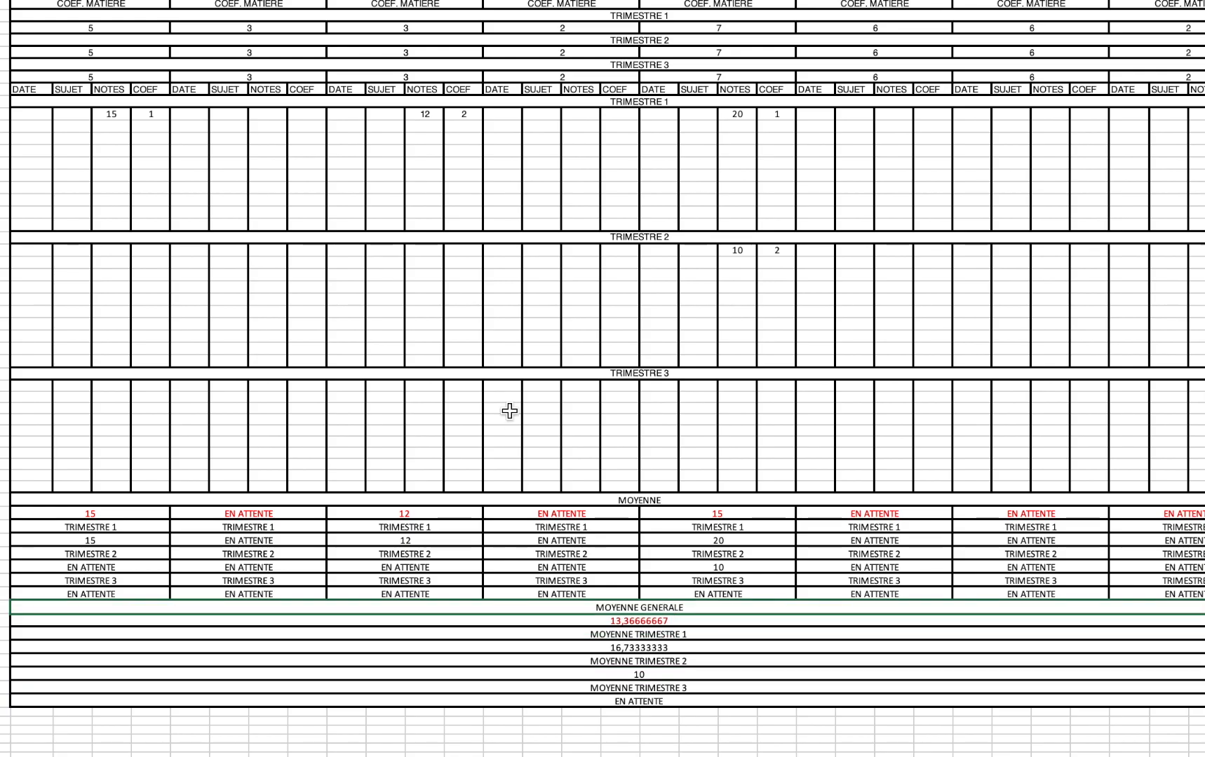
scroll(509, 411, "up", 2)
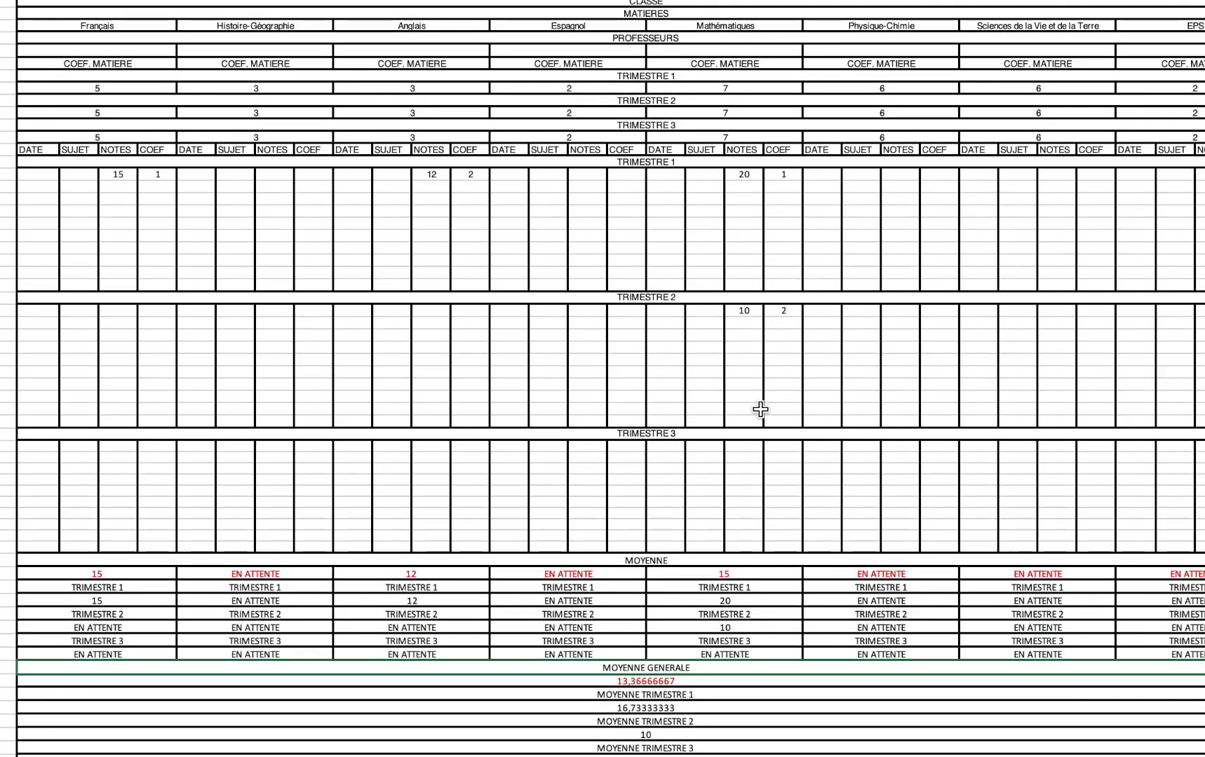
scroll(760, 408, "down", 2)
scroll(761, 408, "right", 2)
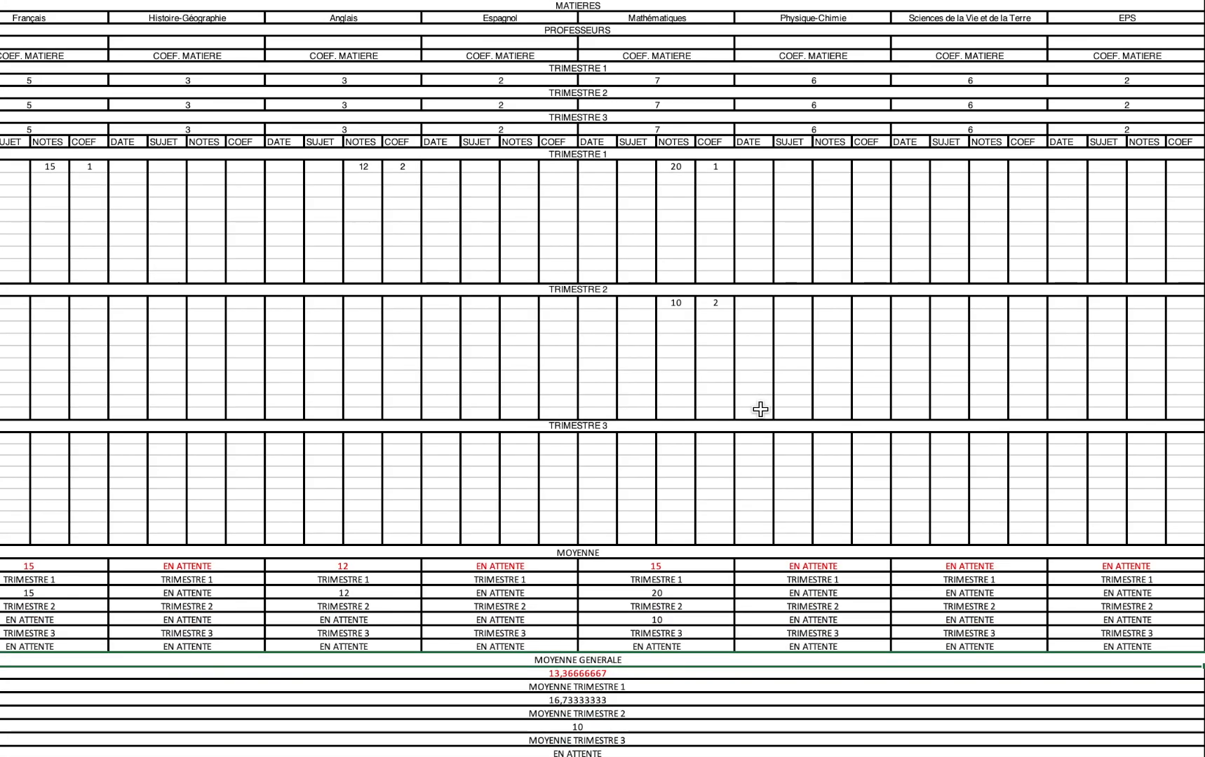
scroll(761, 409, "left", 2)
scroll(761, 408, "down", 1)
scroll(761, 409, "up", 2)
scroll(761, 409, "right", 3)
scroll(761, 408, "down", 1)
scroll(760, 409, "left", 1)
scroll(760, 409, "left", 3)
scroll(761, 409, "up", 1)
scroll(760, 409, "down", 1)
scroll(761, 409, "up", 1)
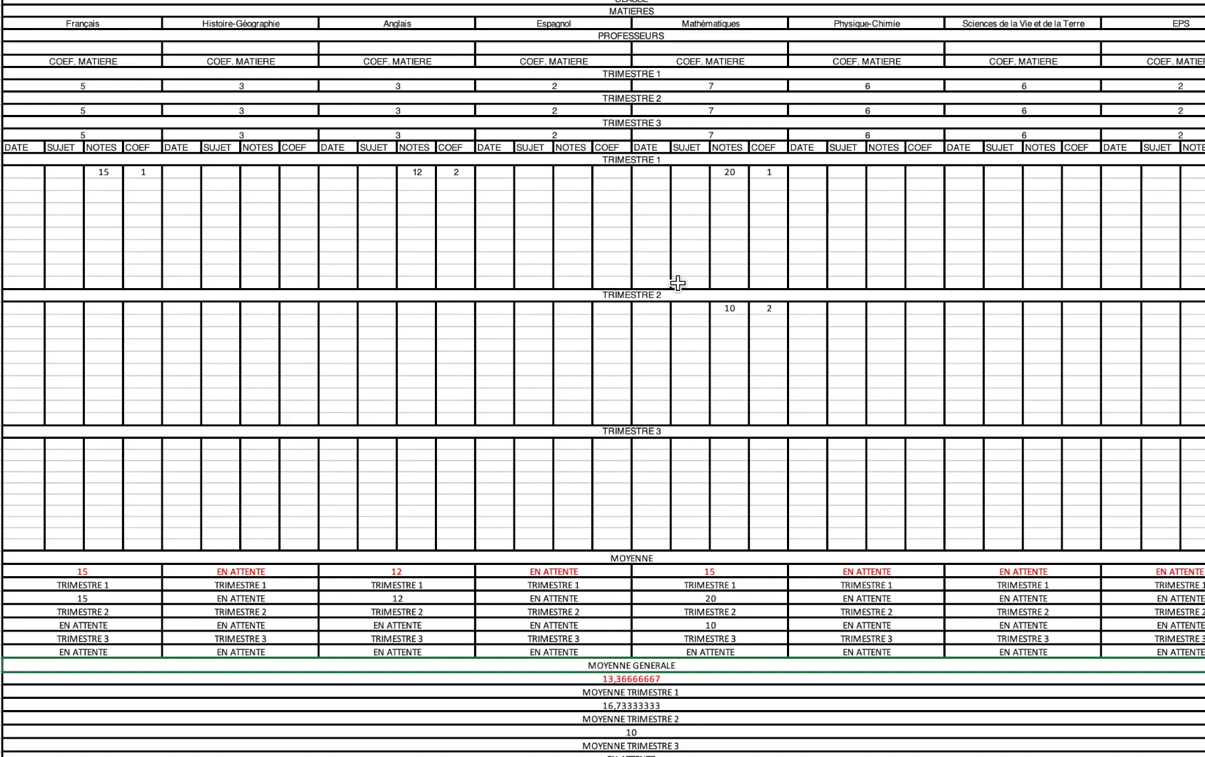
Step: Enter the date 10/02/2019 and the subject Proba for the Mathématiques grade in Trimestre 2
left_click(654, 309)
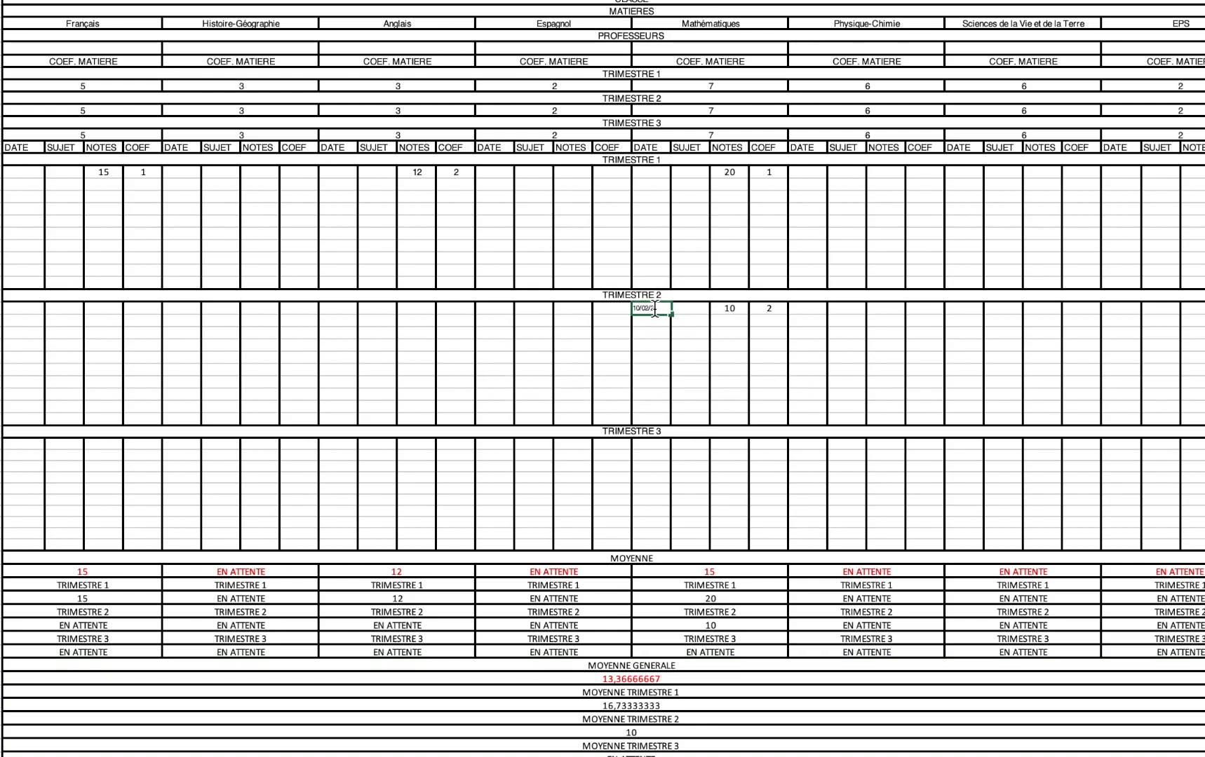
left_click(694, 309)
left_click(813, 344)
left_click(734, 309)
left_click_drag(732, 309, 754, 410)
left_click(743, 477)
scroll(743, 477, "down", 5)
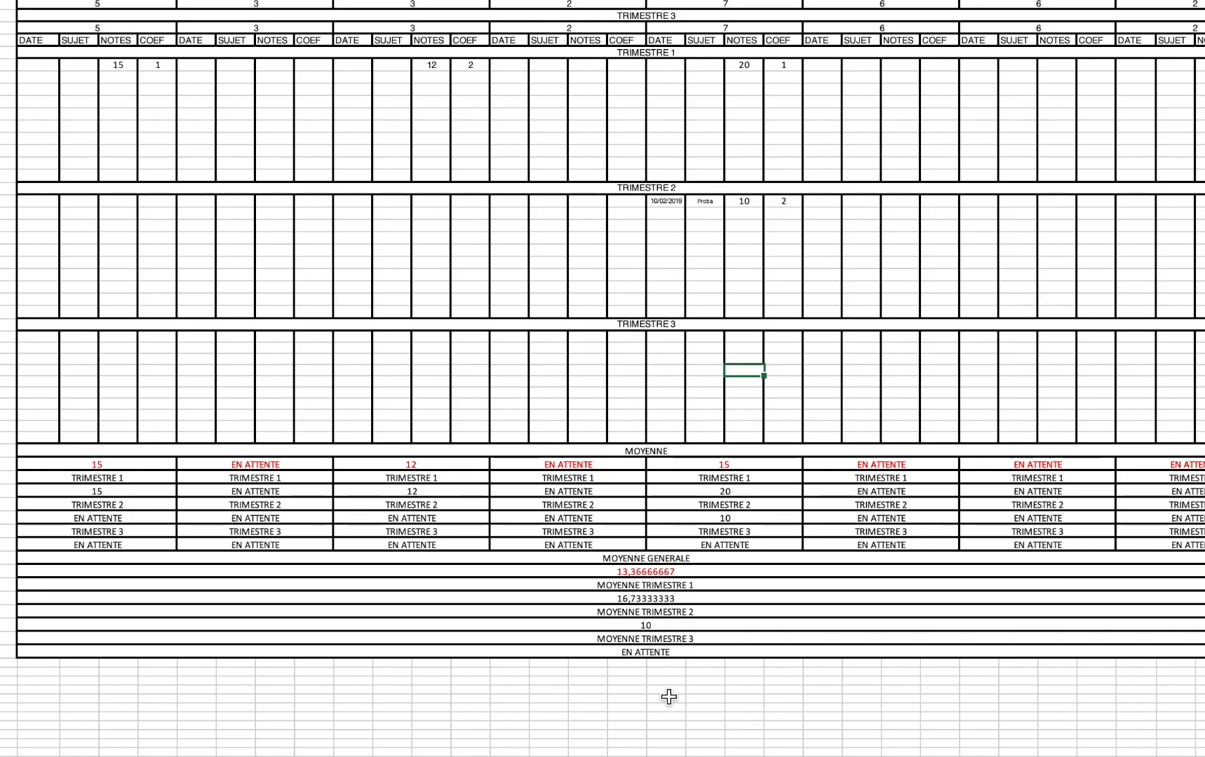
scroll(668, 697, "up", 3)
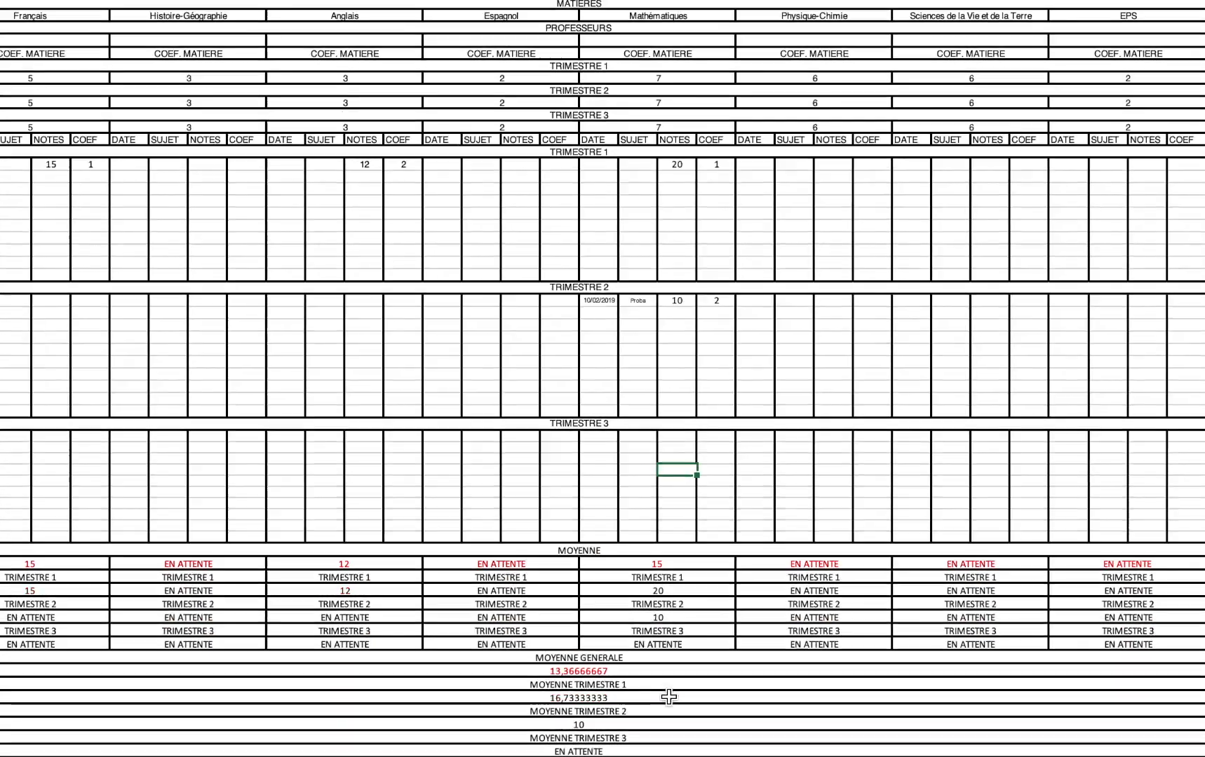
scroll(669, 696, "up", 3)
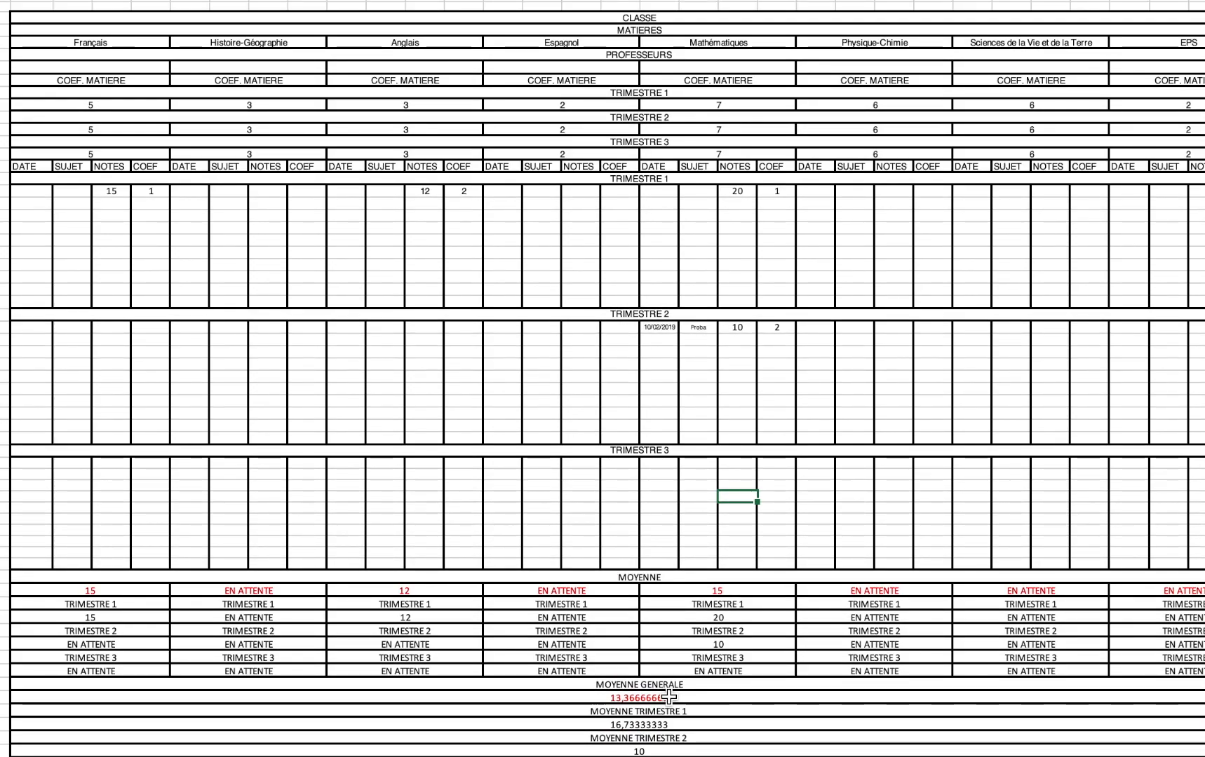
scroll(1157, 274, "down", 2)
scroll(1158, 273, "right", 1)
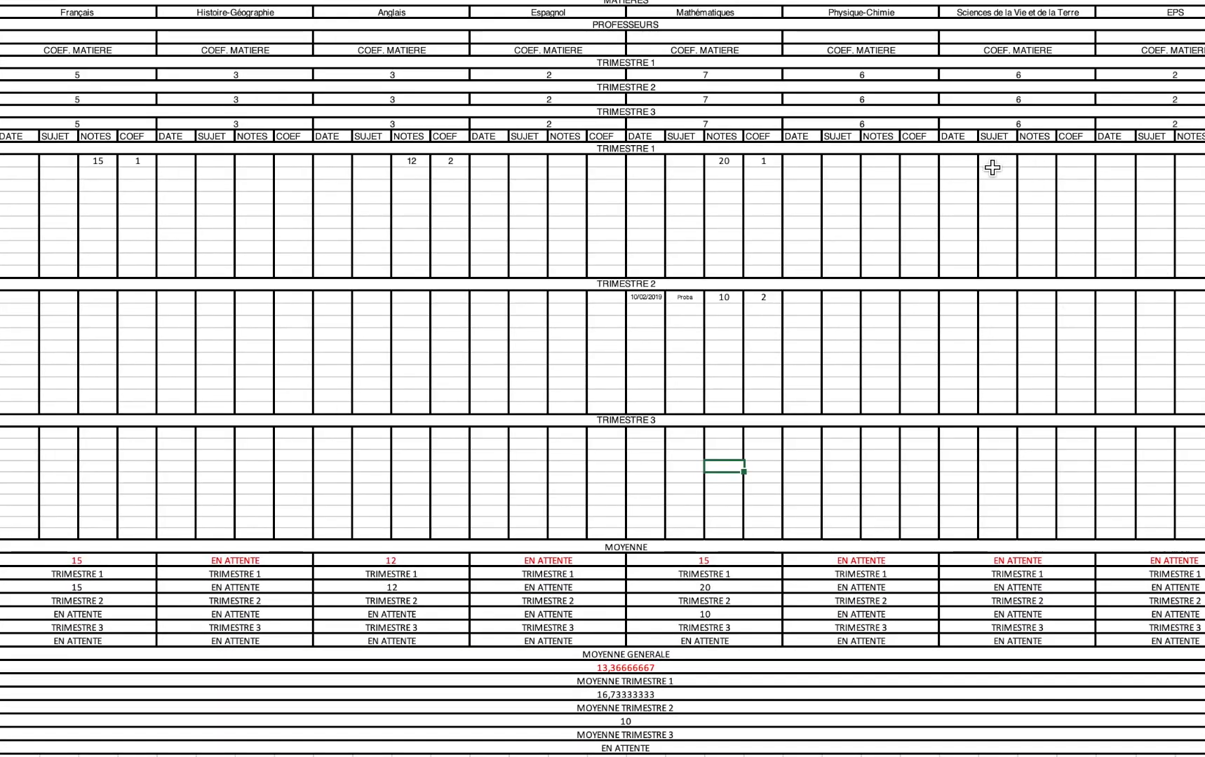
scroll(993, 166, "down", 1)
scroll(992, 167, "left", 1)
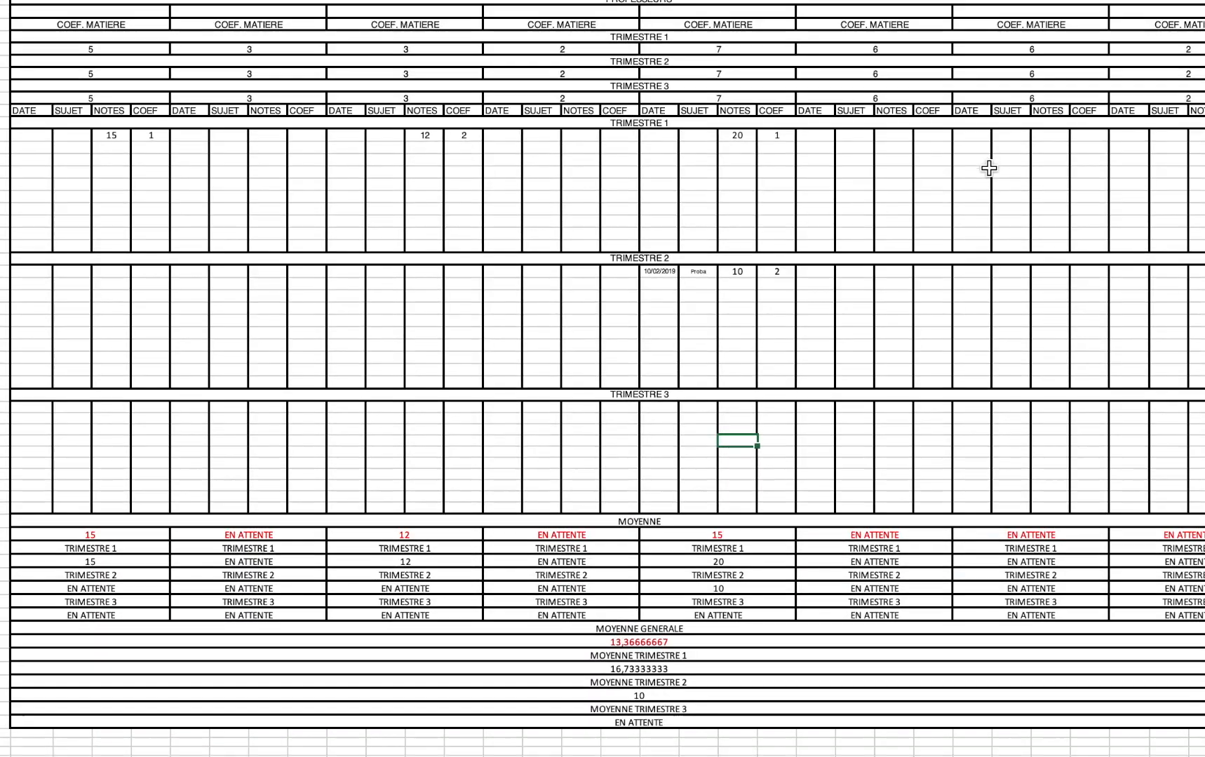
scroll(990, 167, "up", 2)
scroll(989, 168, "down", 2)
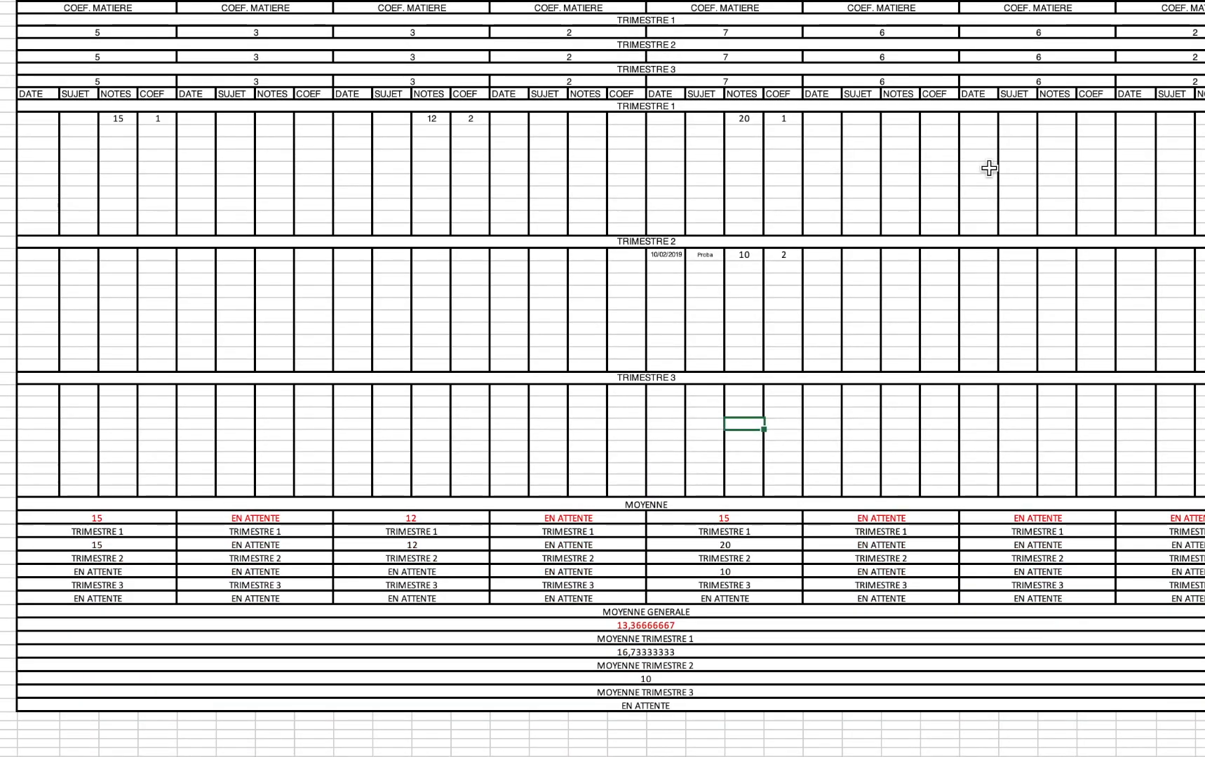
scroll(989, 168, "right", 1)
scroll(989, 168, "up", 2)
scroll(989, 168, "down", 1)
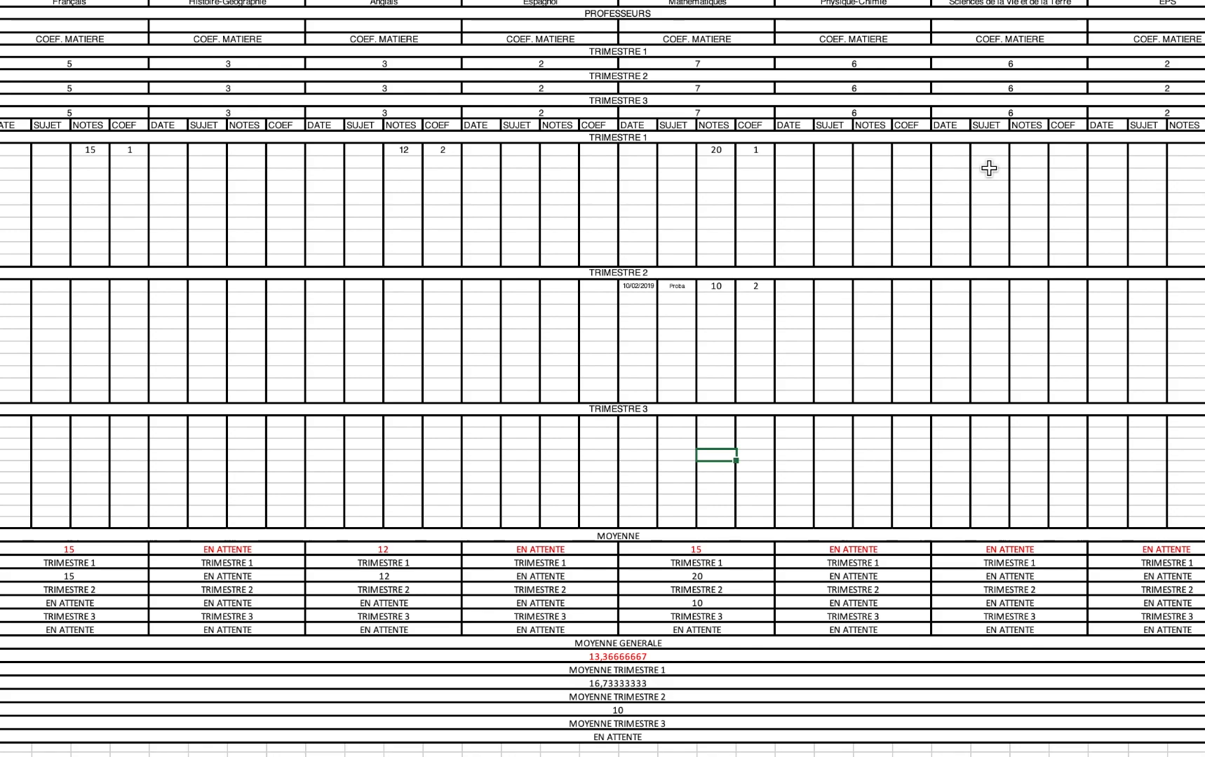
scroll(988, 168, "right", 1)
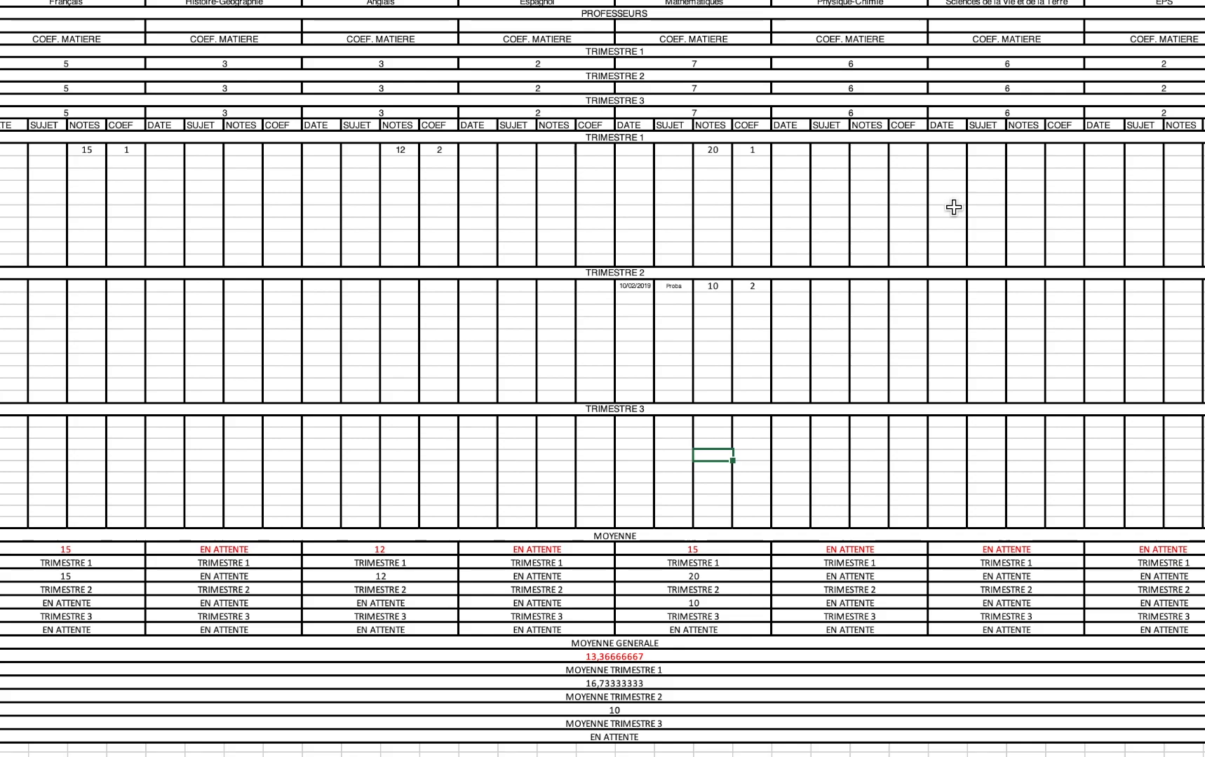
left_click(851, 271)
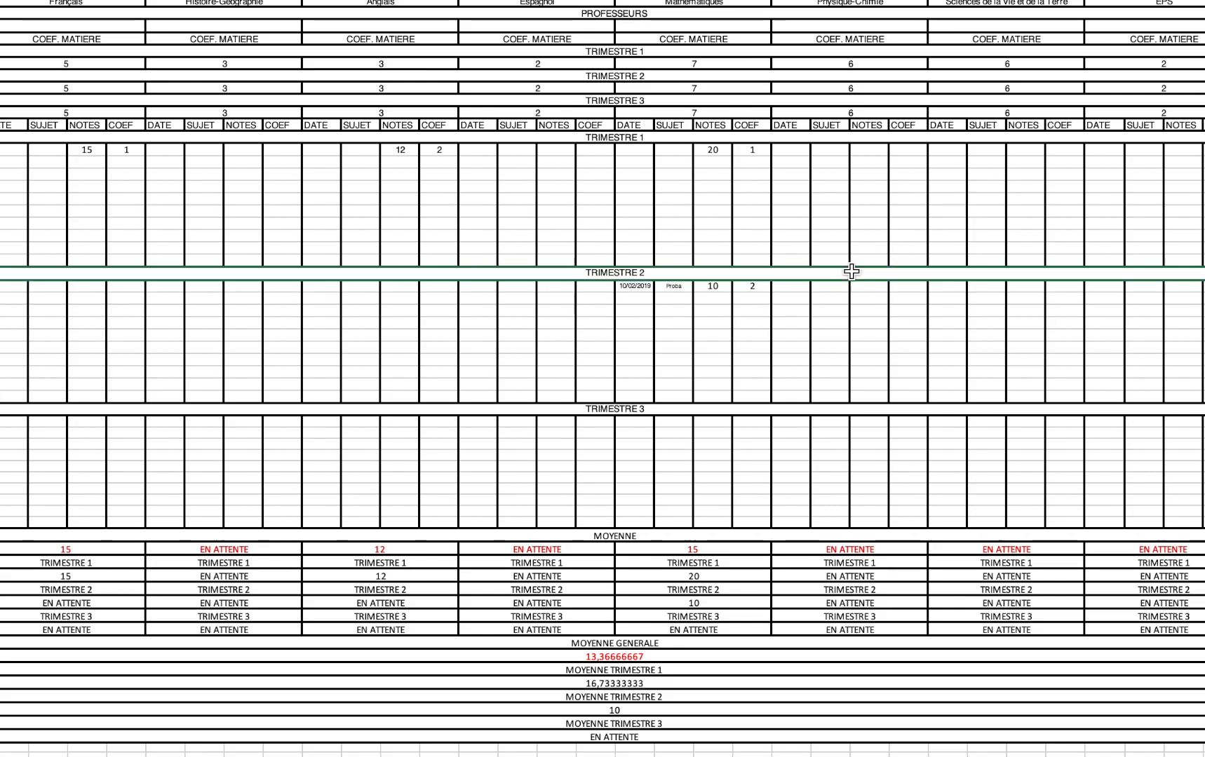